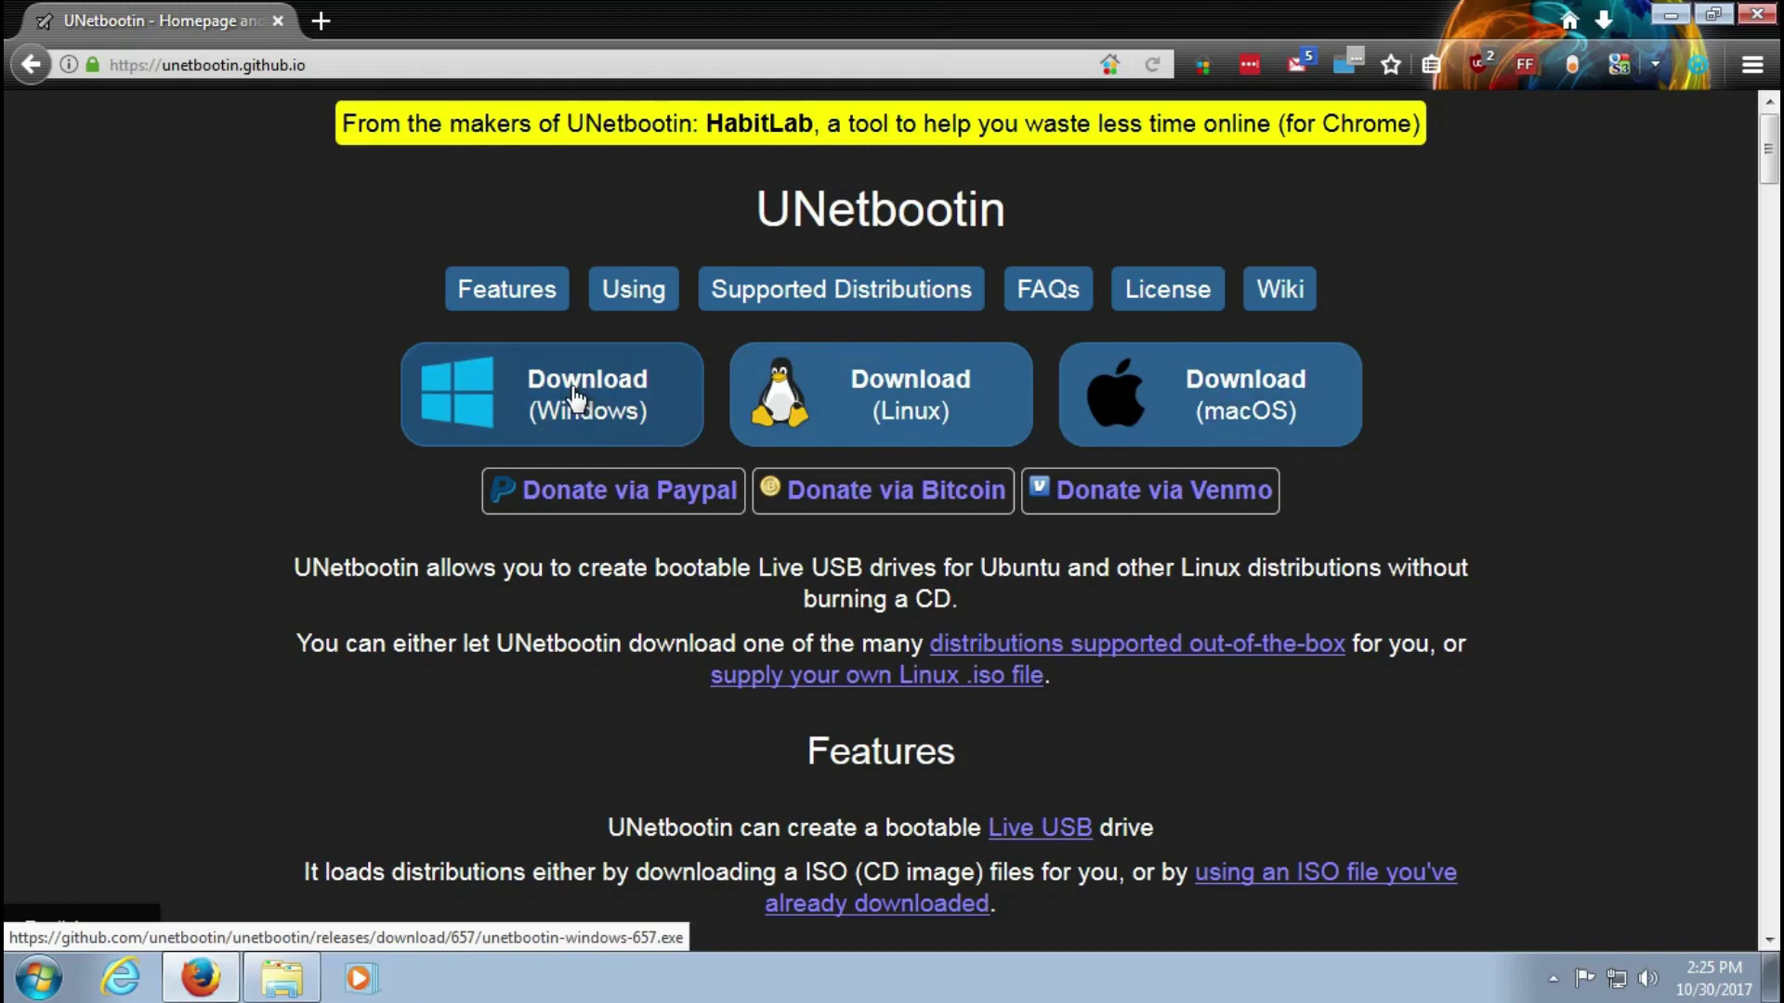
Close Firefox on the UNetbootin homepage to reveal the desktop.
click(1759, 15)
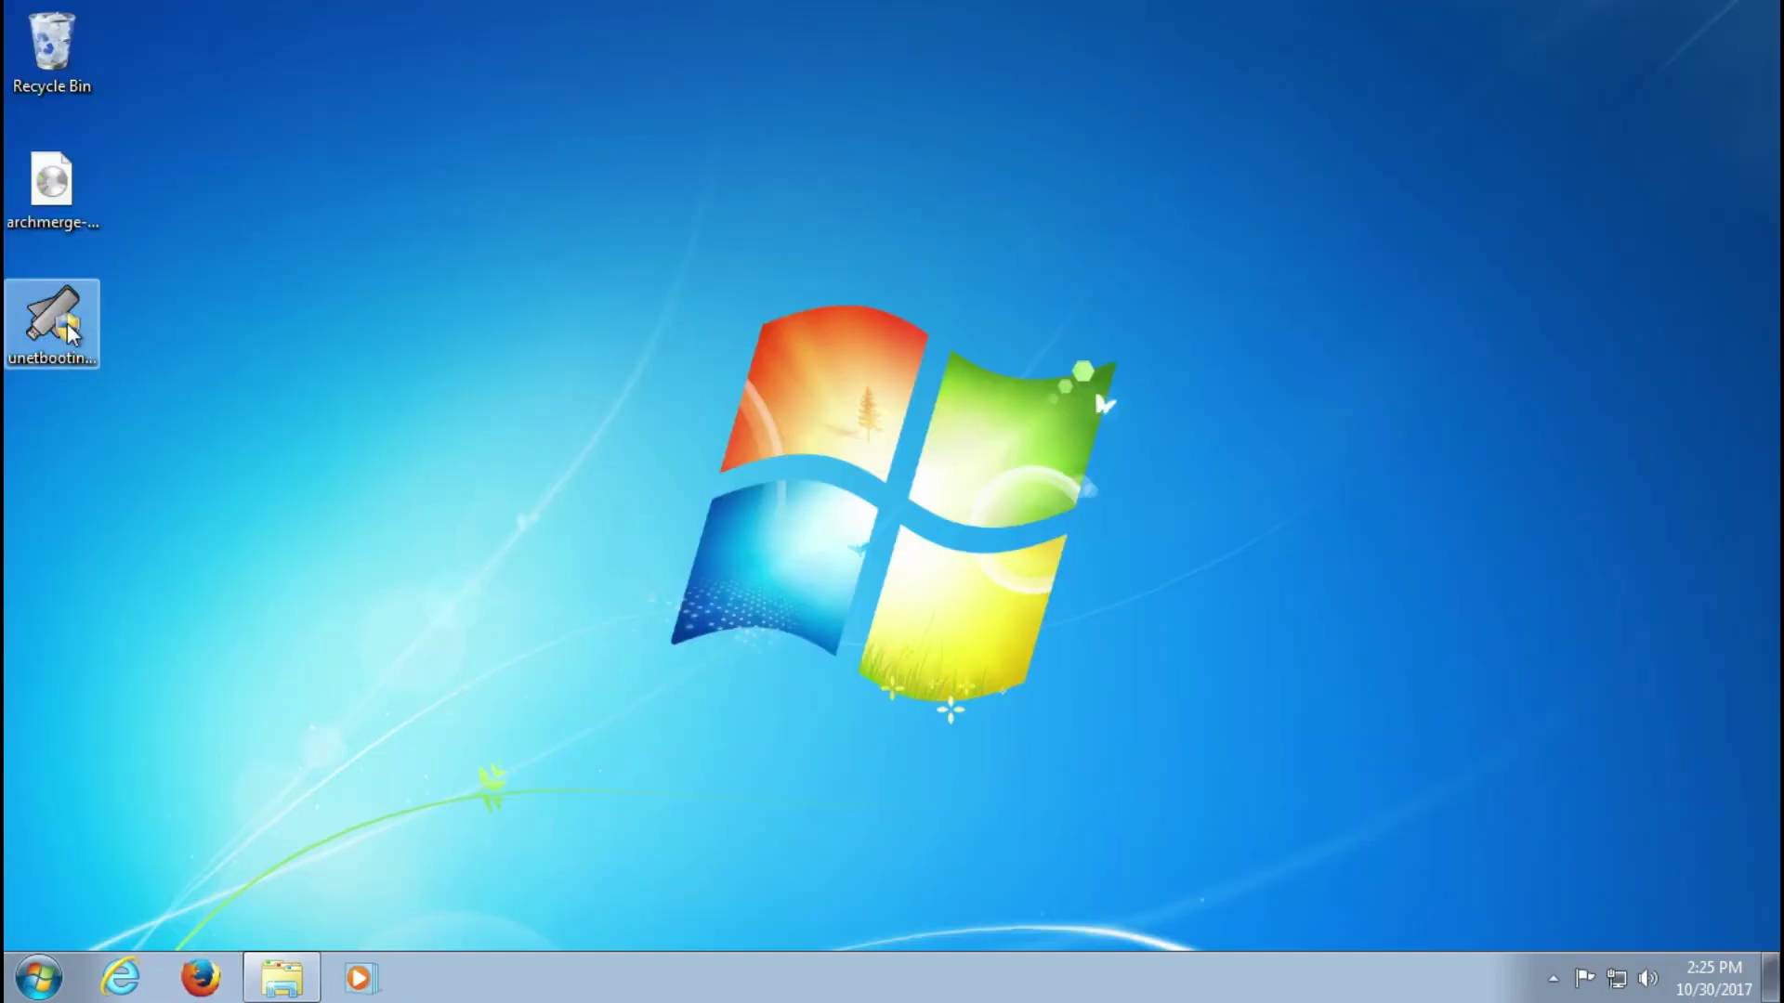
Launch the unetbootin program from the desktop and approve the User Account Control prompt.
double_click(69, 332)
double_click(68, 332)
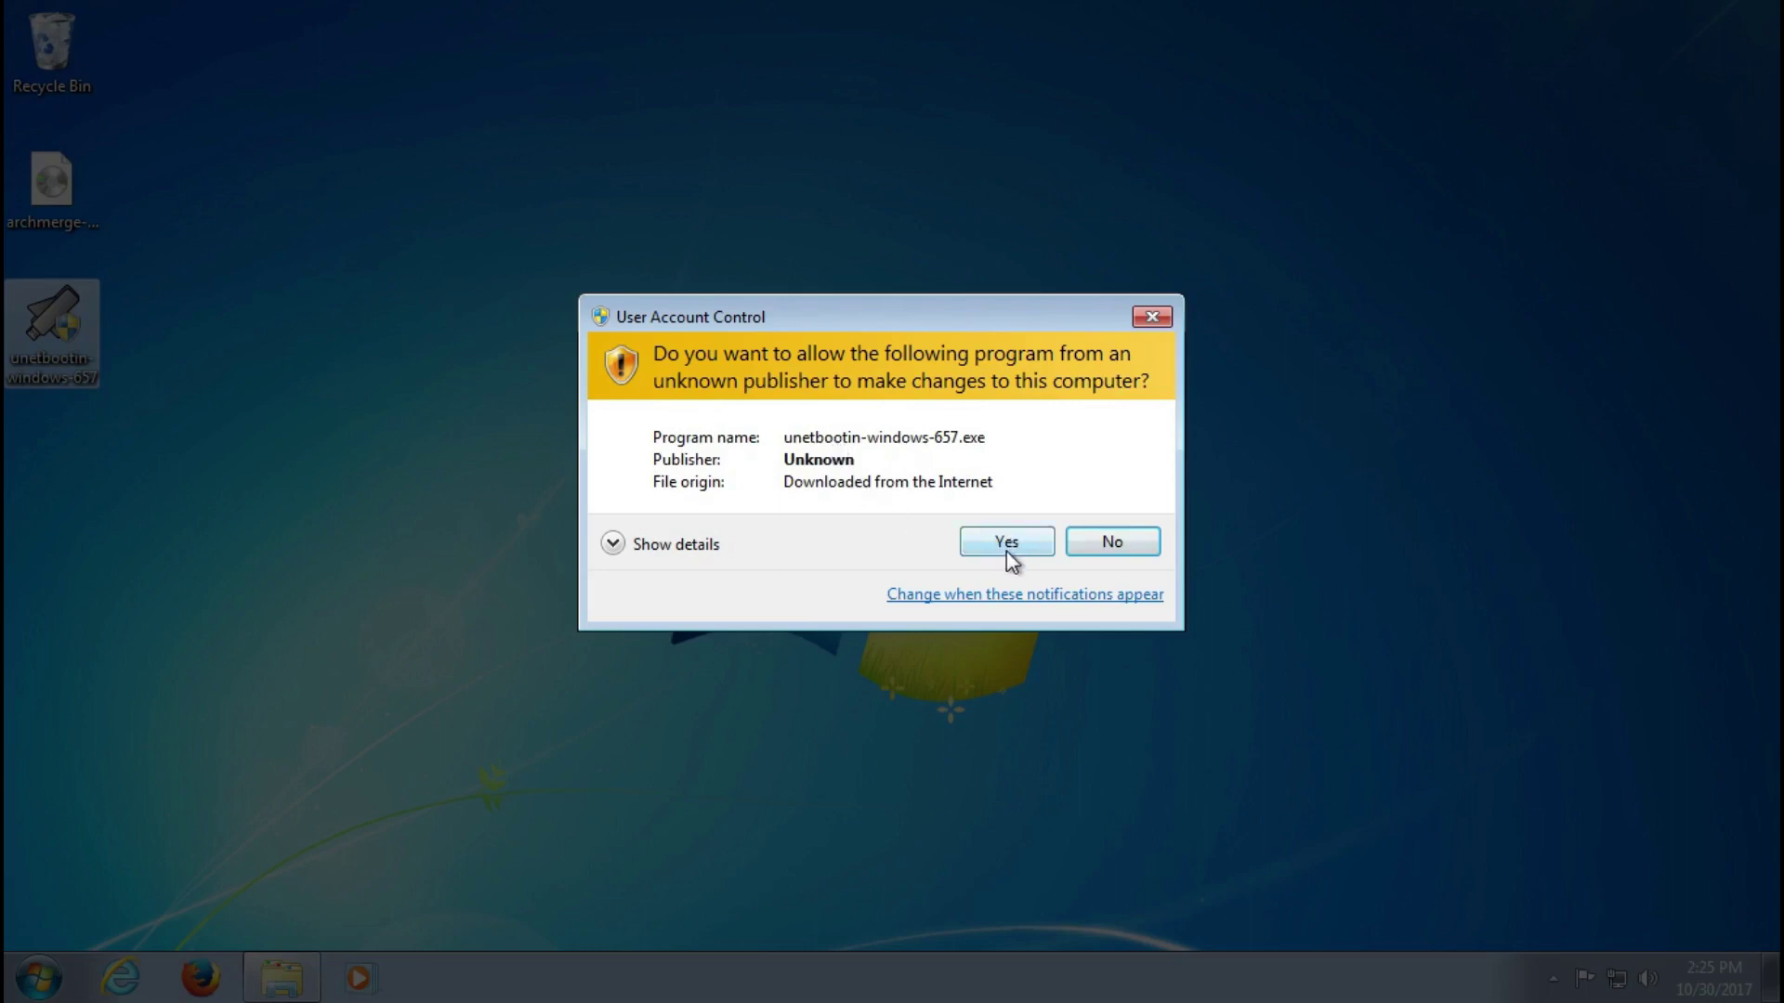
click(1008, 544)
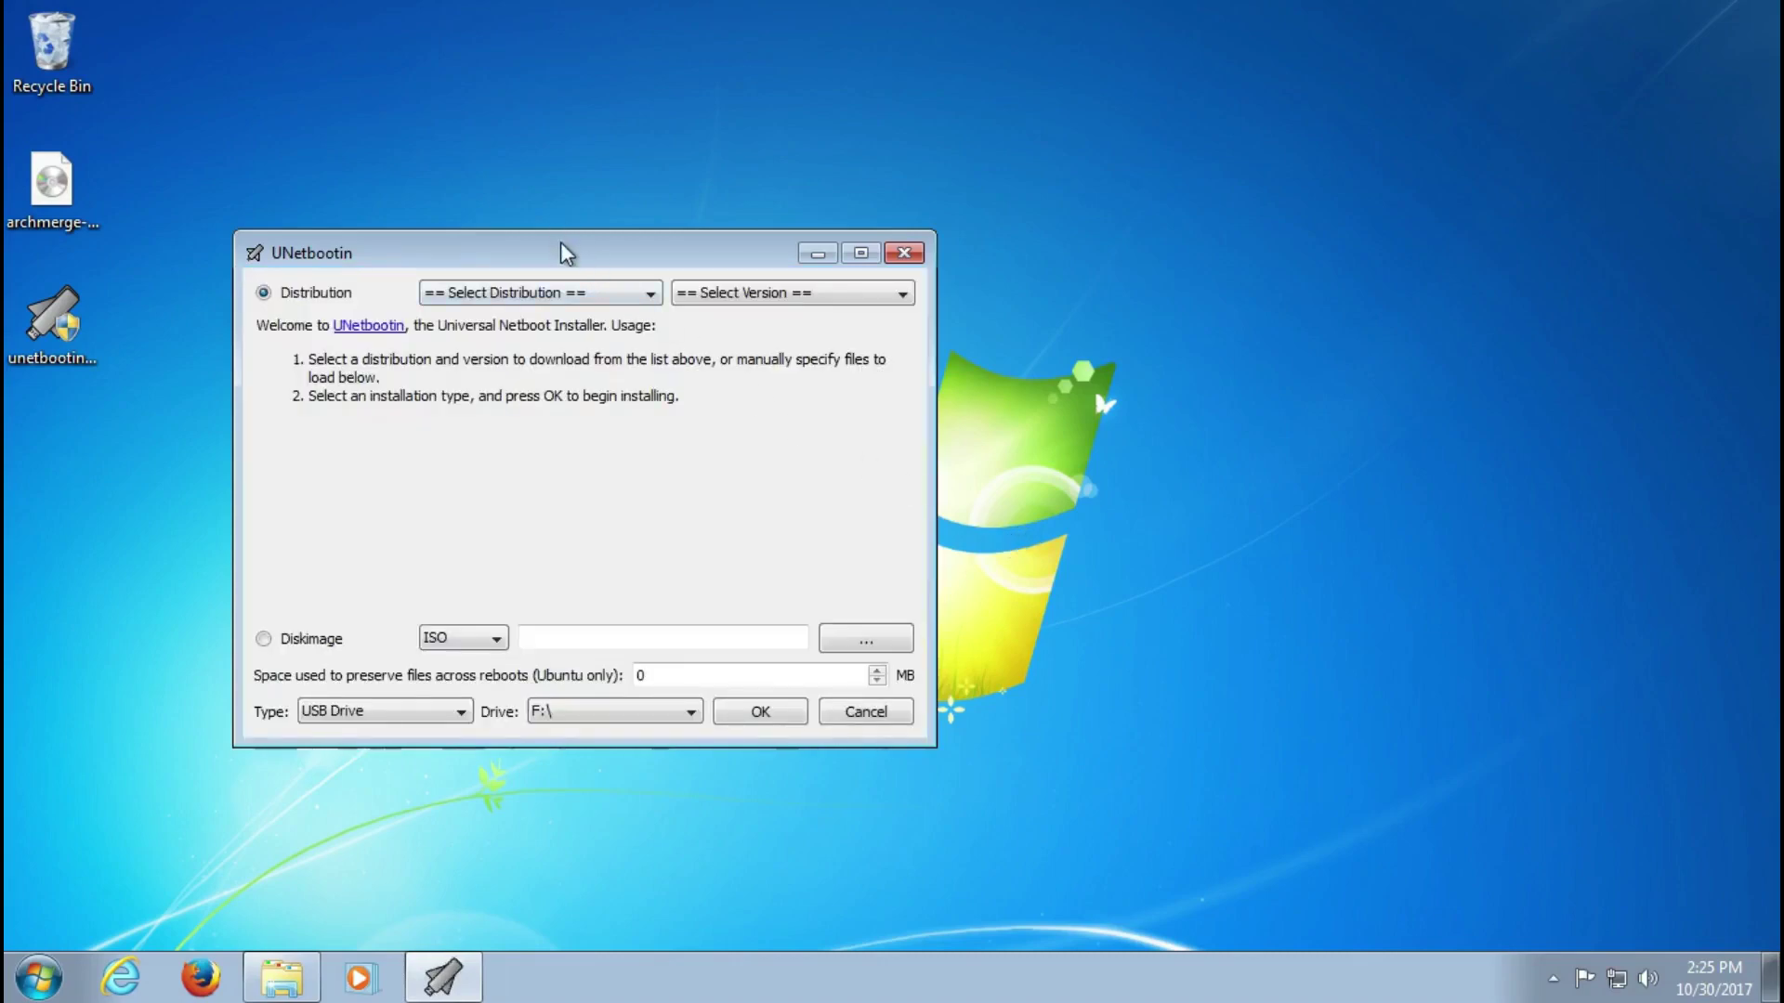
Centre the UNetbootin window and choose Zenwalk, version 5.2, as the distribution.
drag(560, 242, 840, 264)
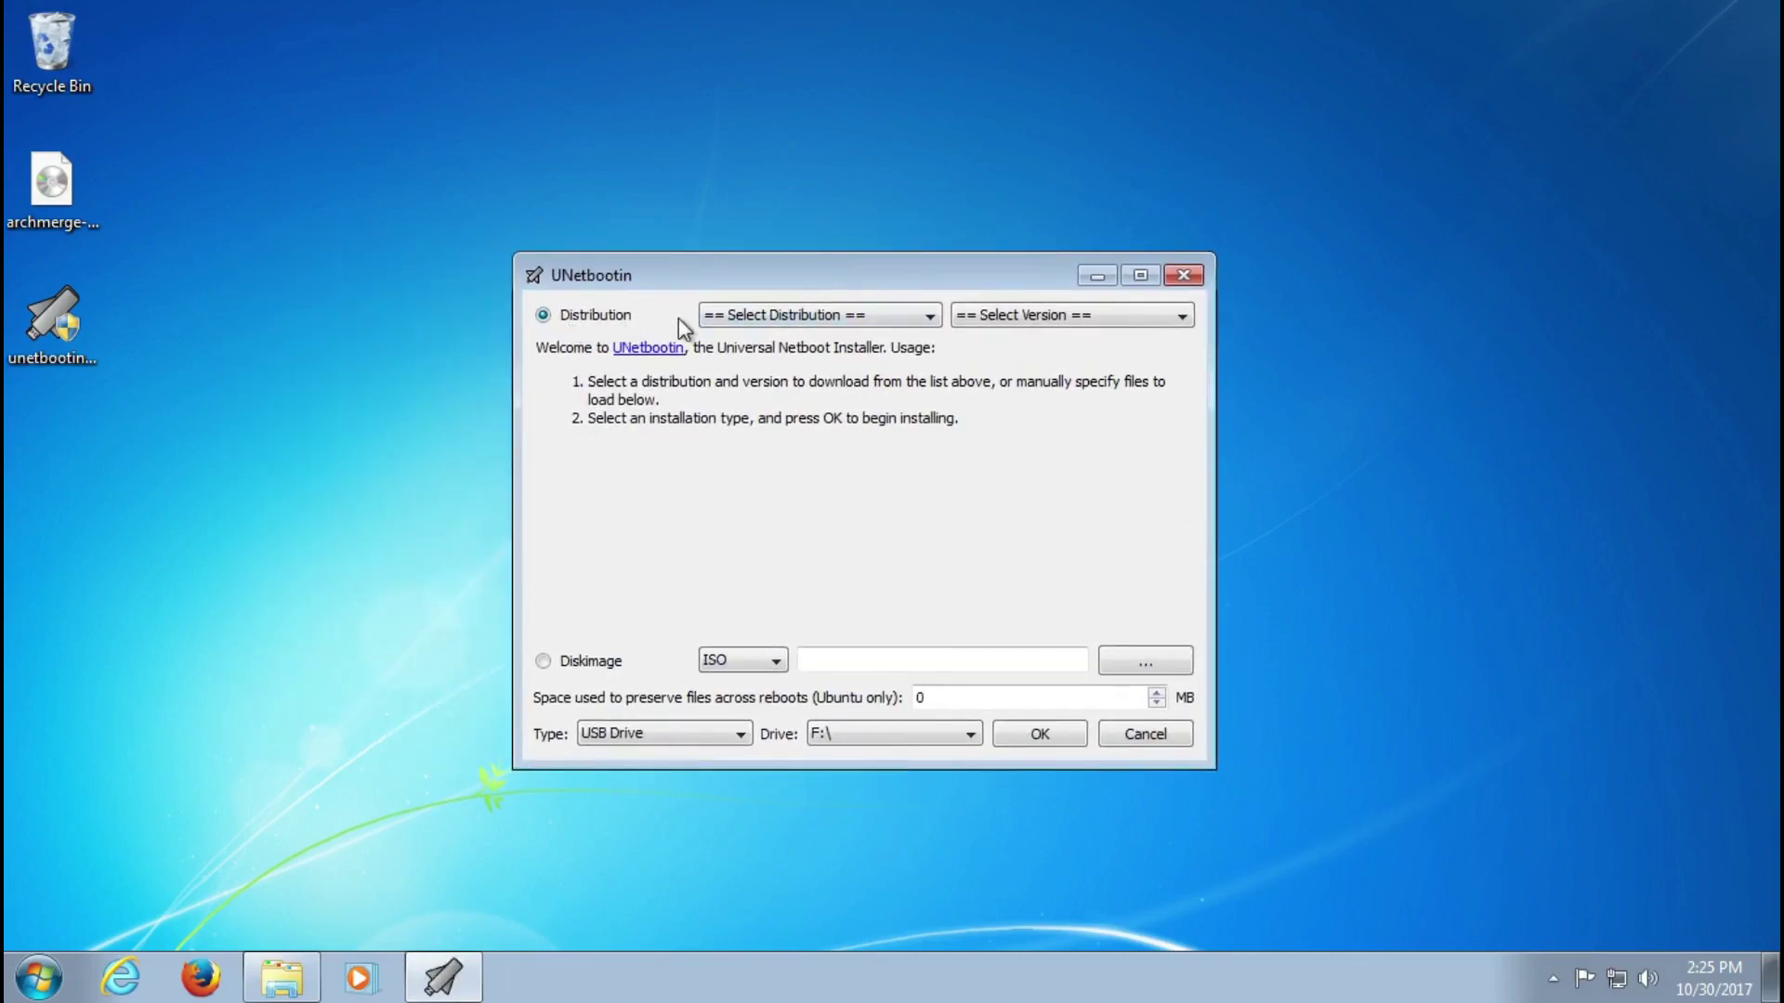
click(825, 318)
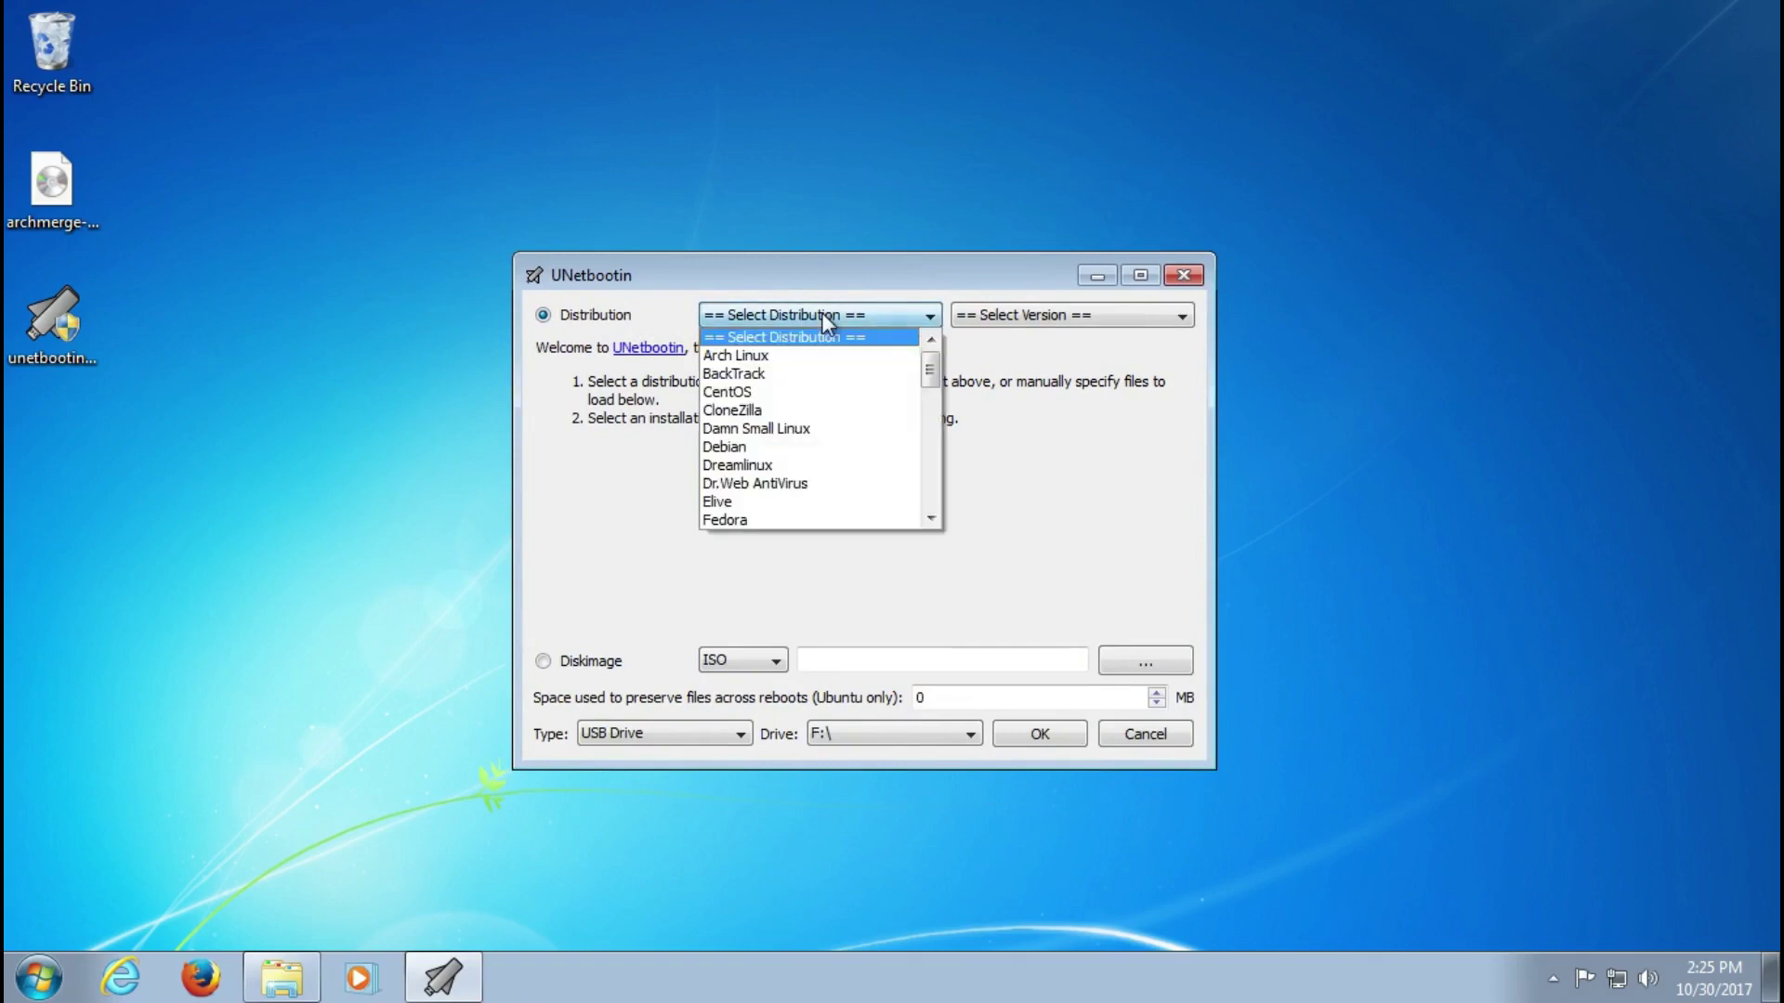
drag(930, 373, 936, 494)
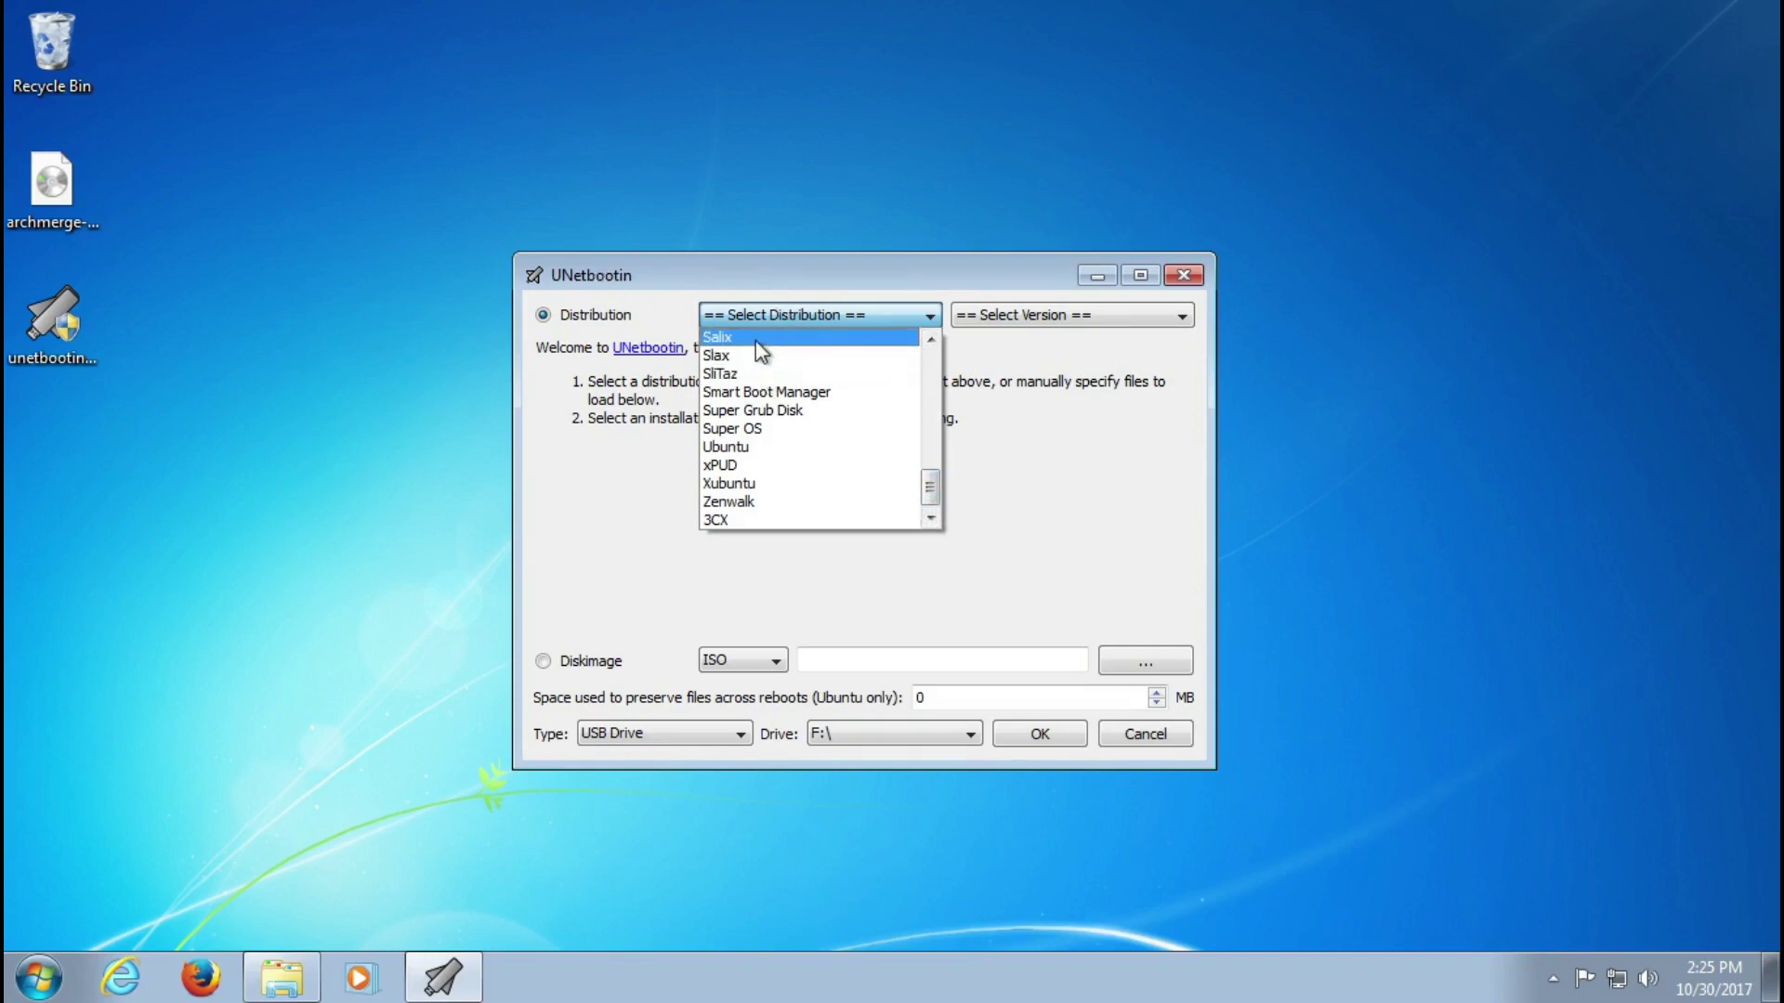
click(809, 507)
click(1046, 315)
click(1046, 340)
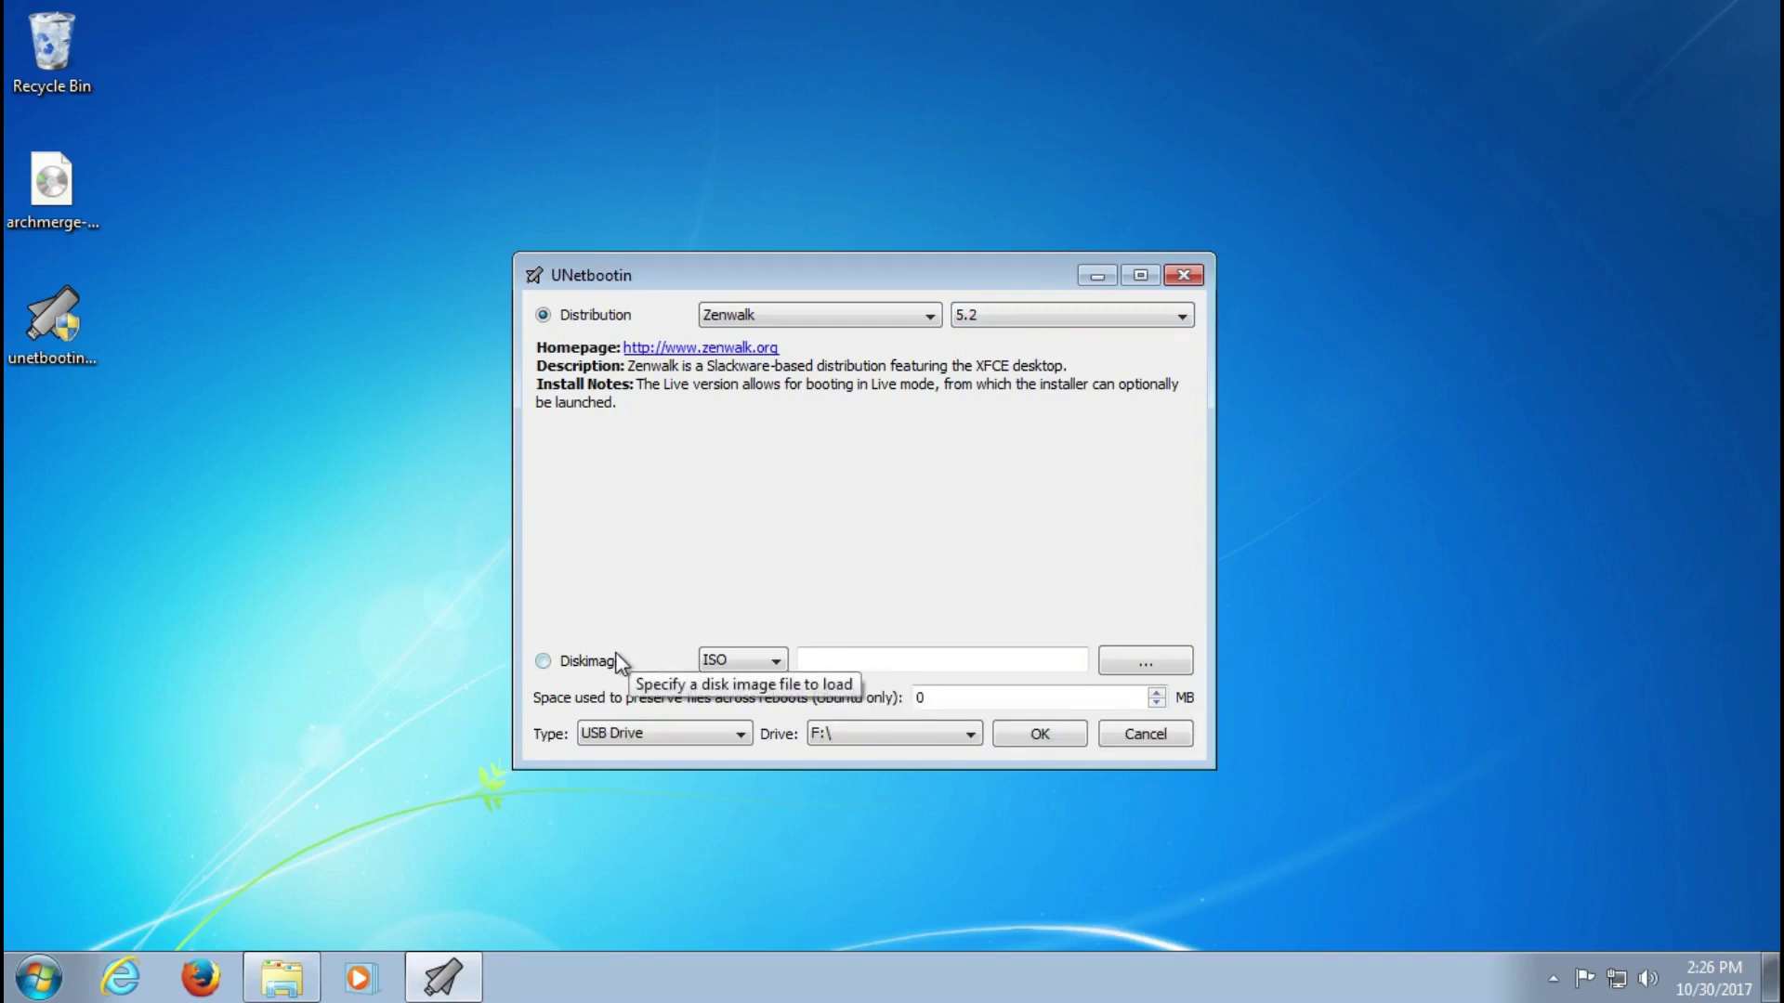
click(87, 216)
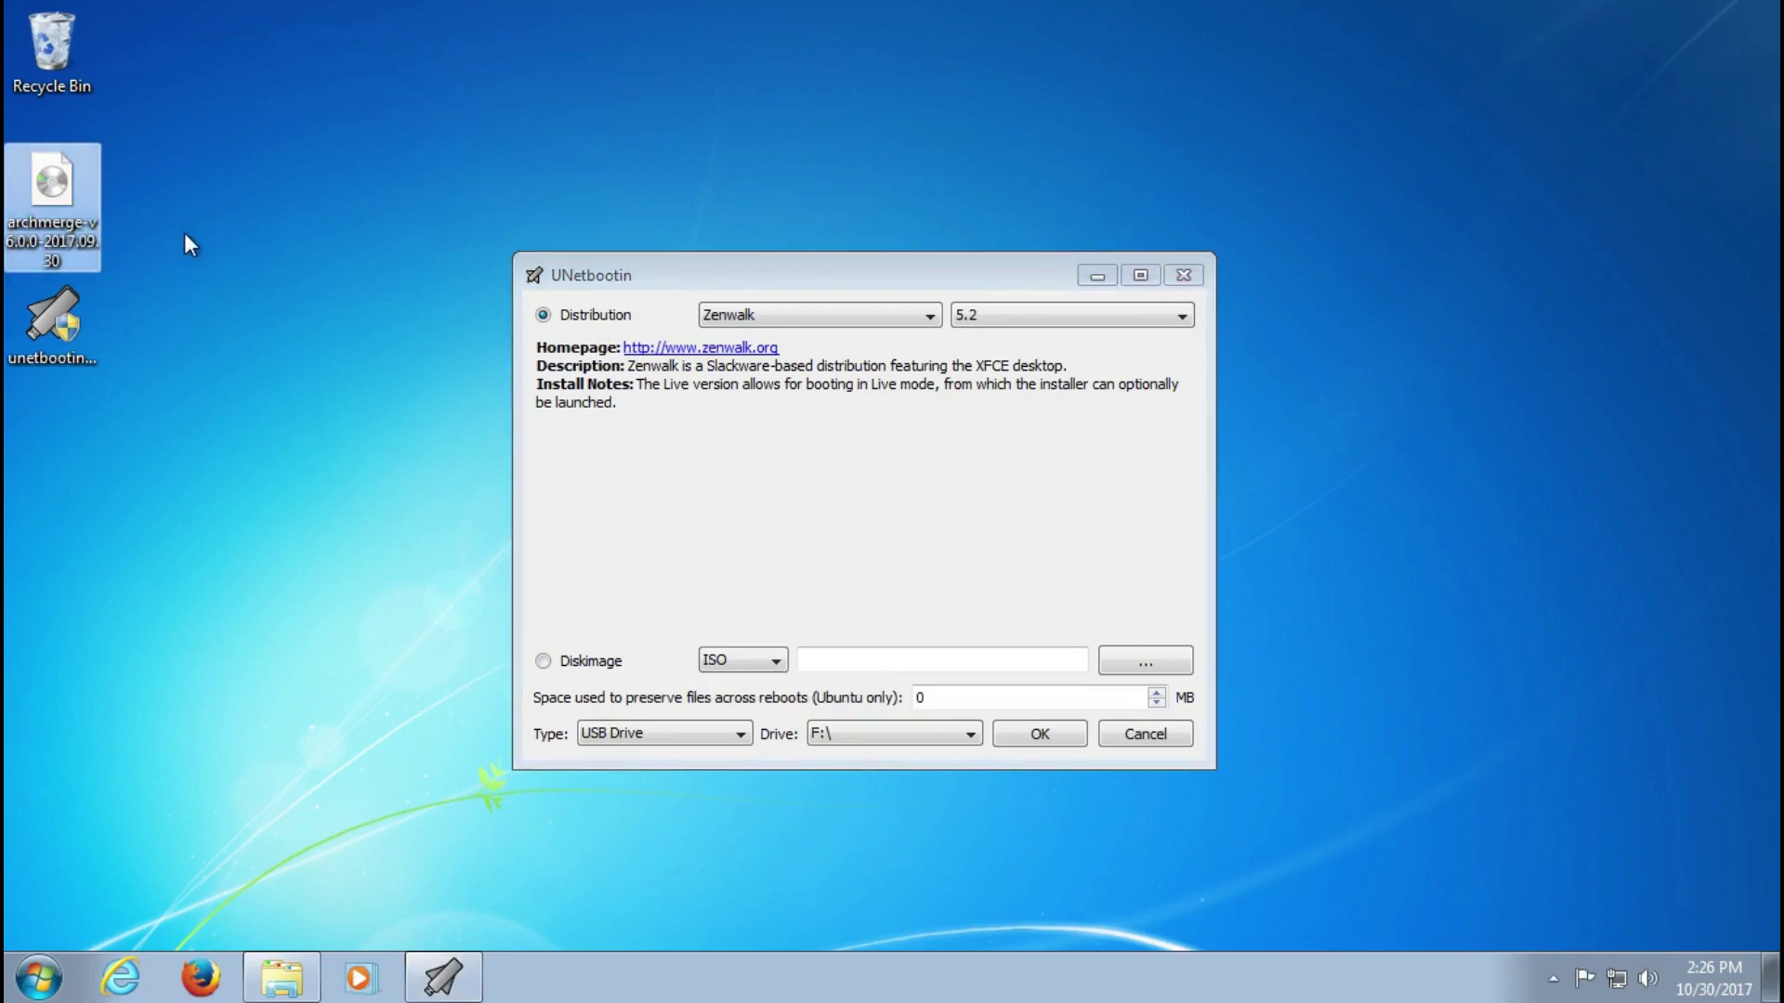
Switch the source to Diskimage with ISO as the image format.
click(562, 661)
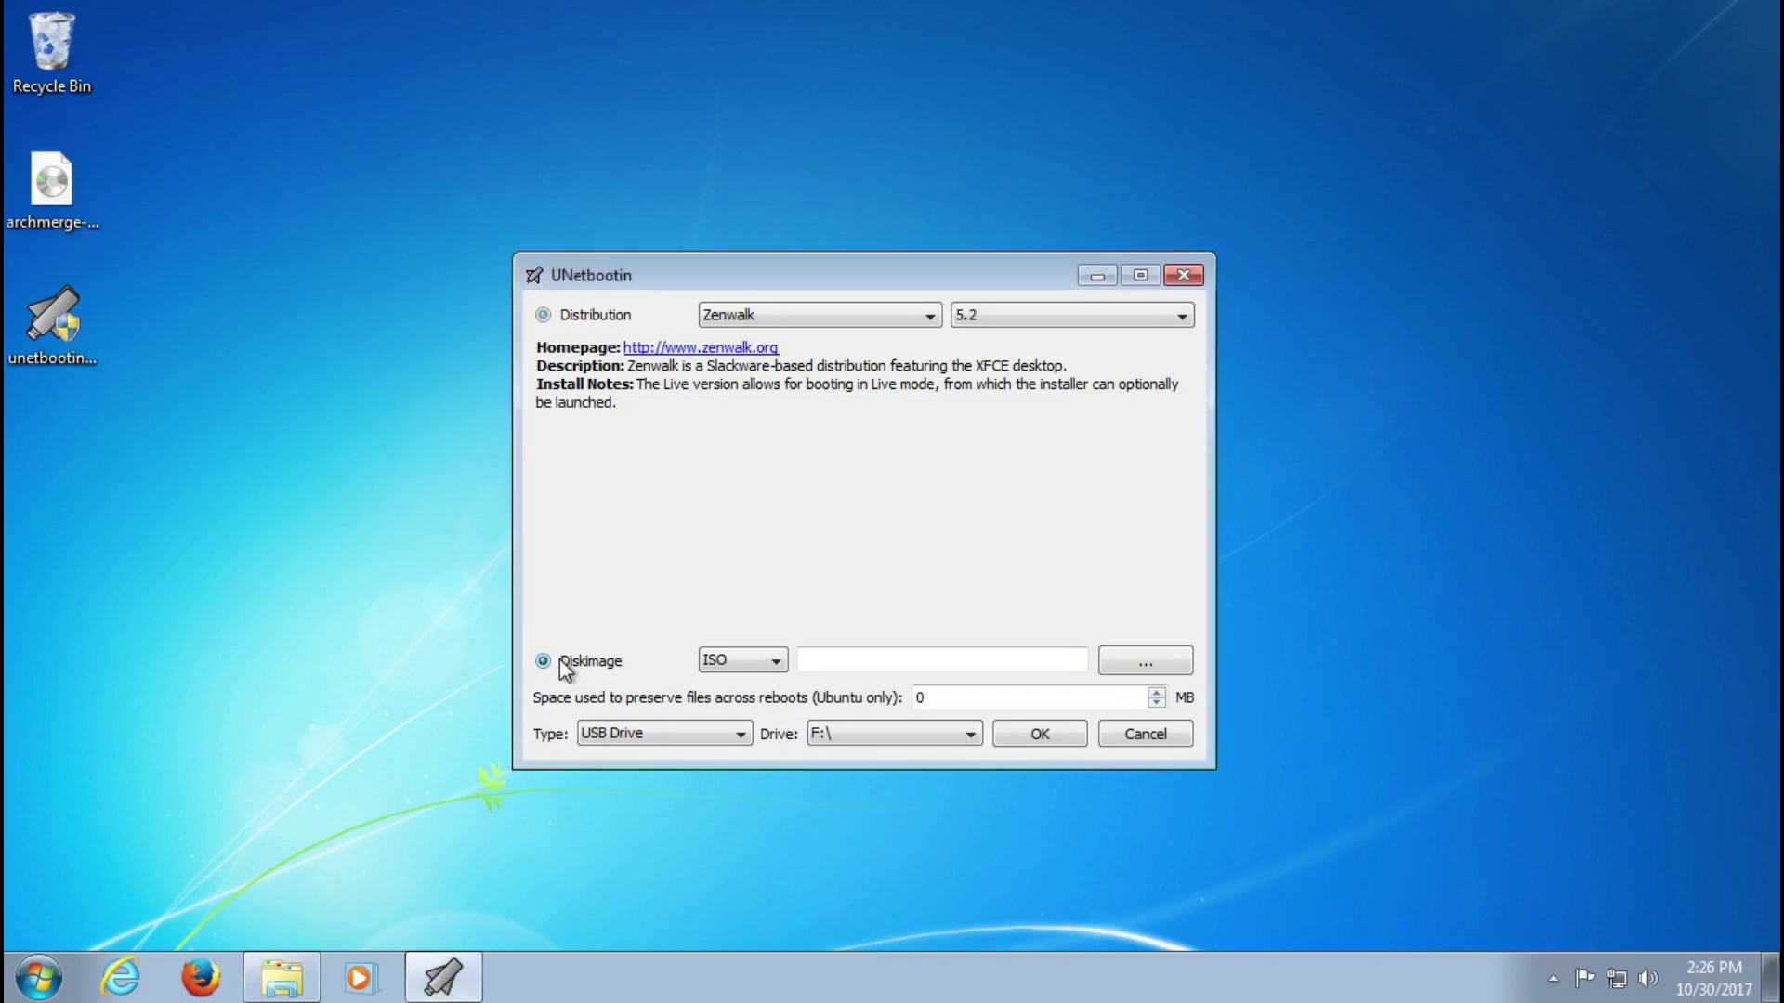
click(768, 663)
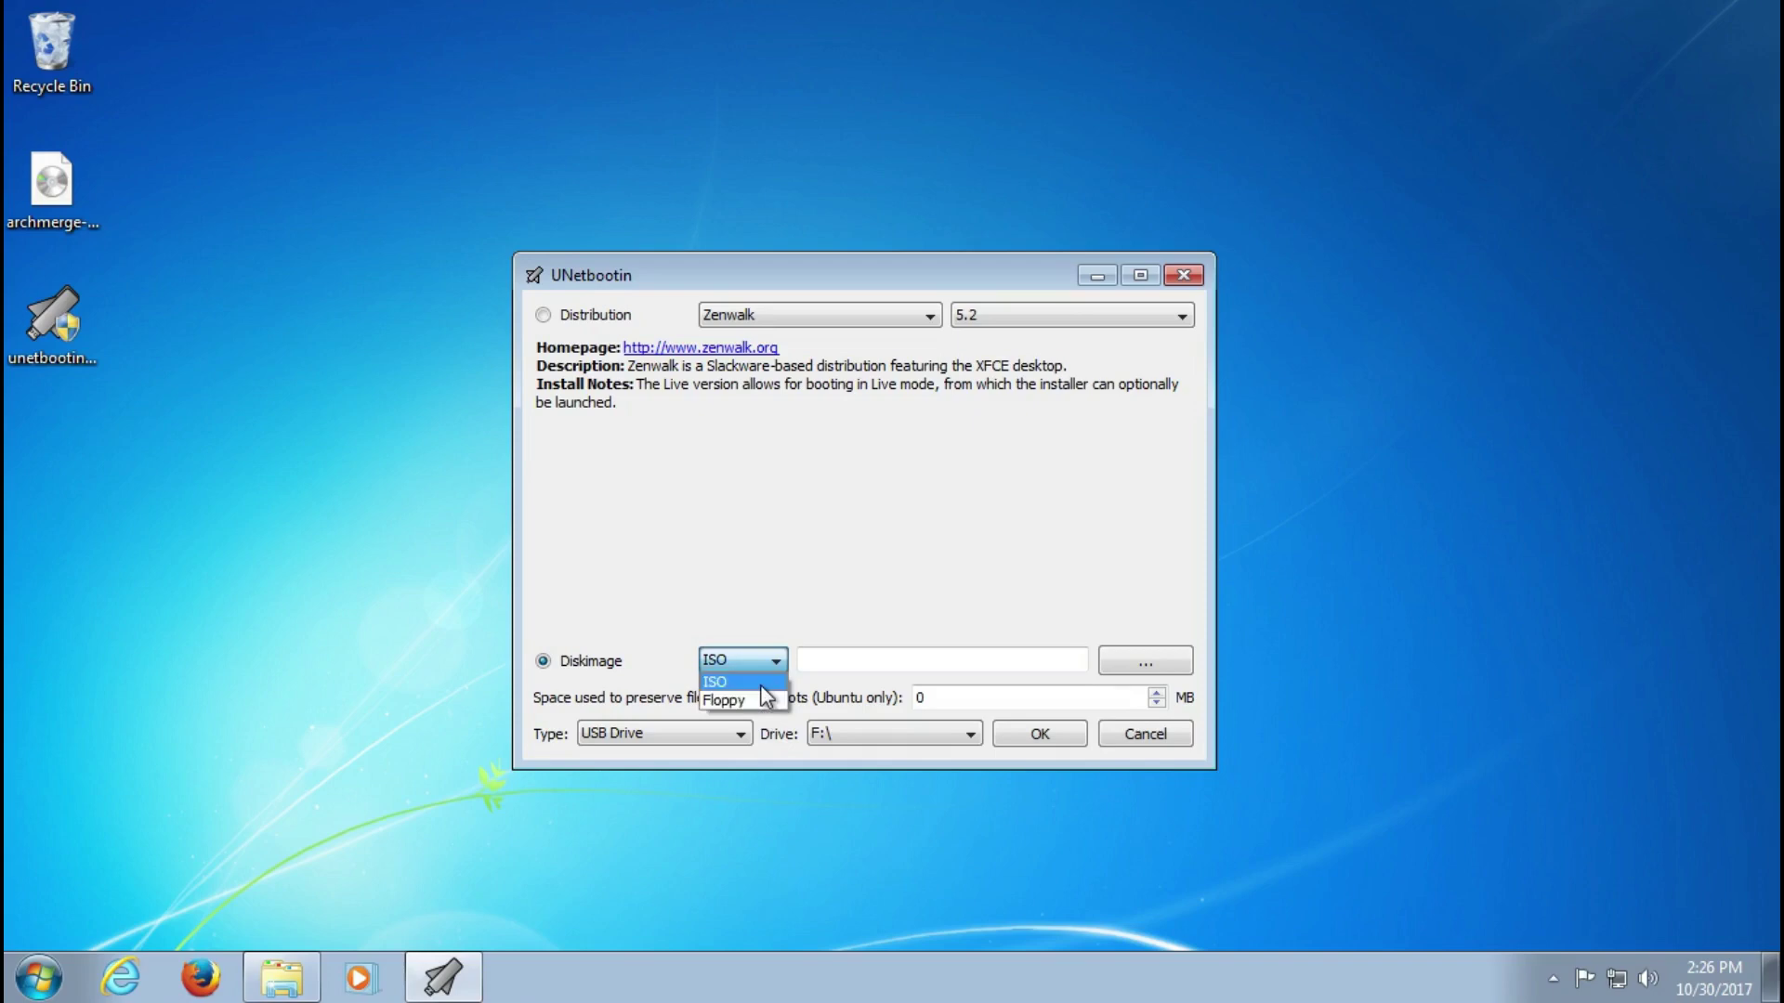
click(760, 686)
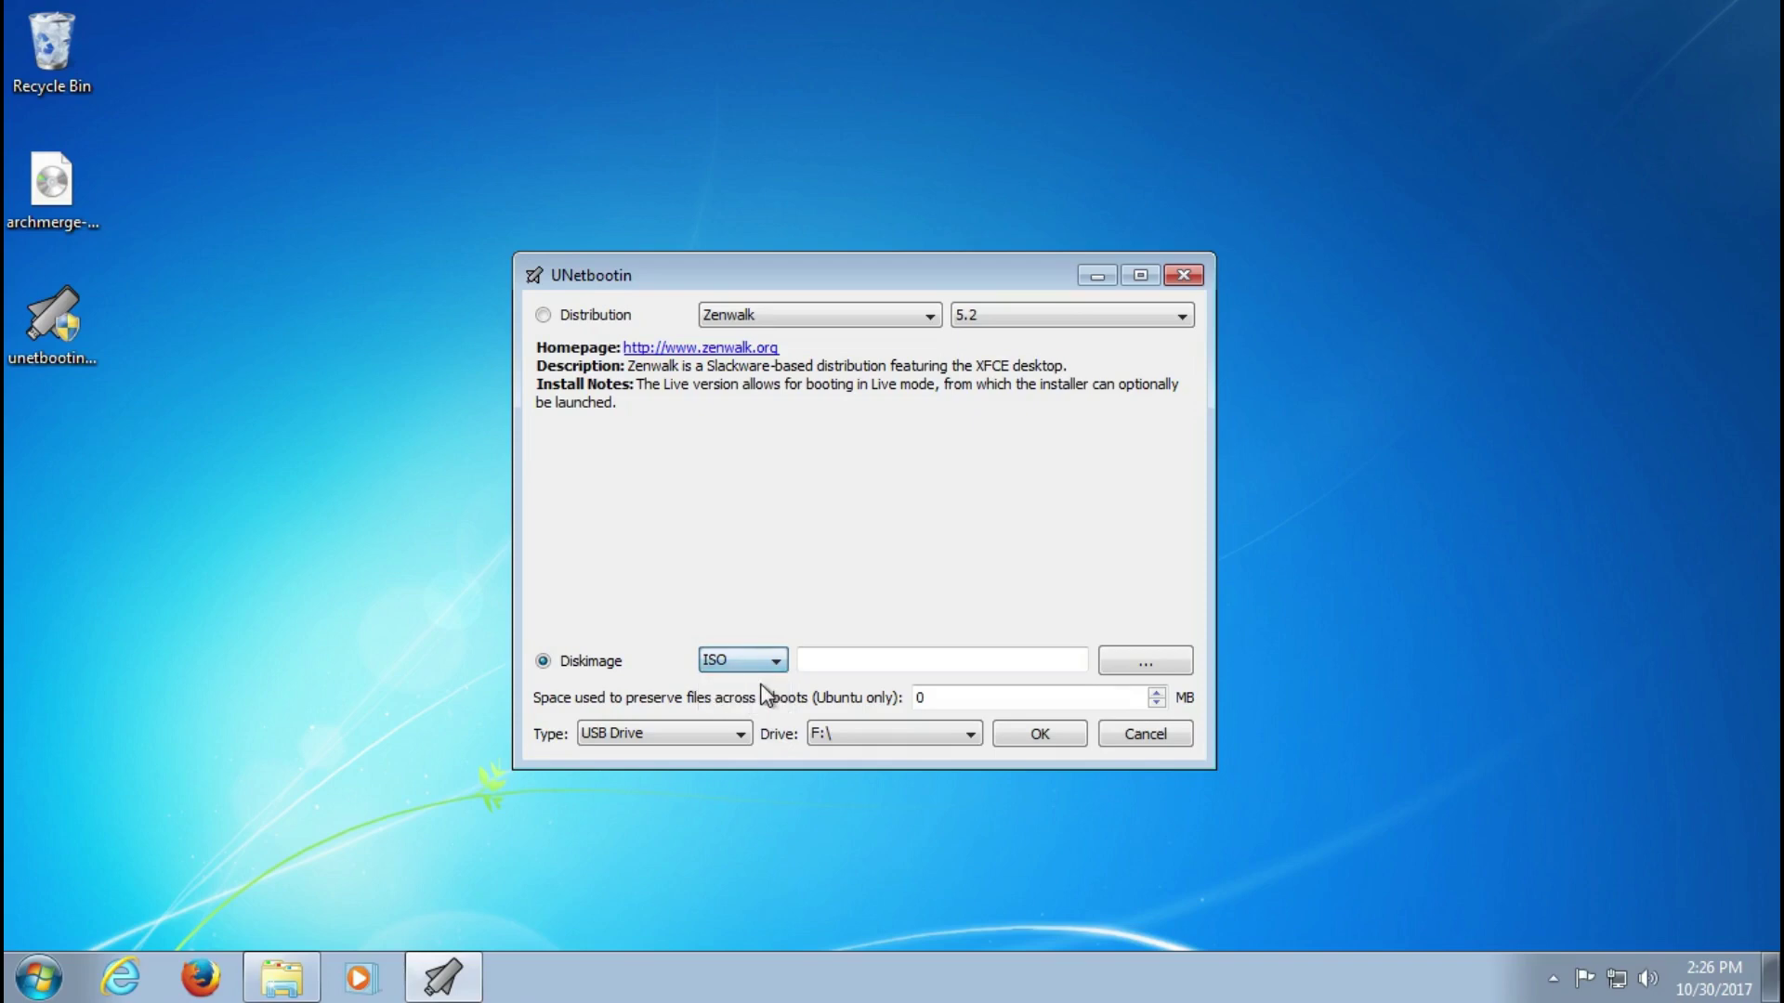
Pick archmerge-v6.0.0-2017.09.30.iso from the Desktop as the disk image.
click(1171, 669)
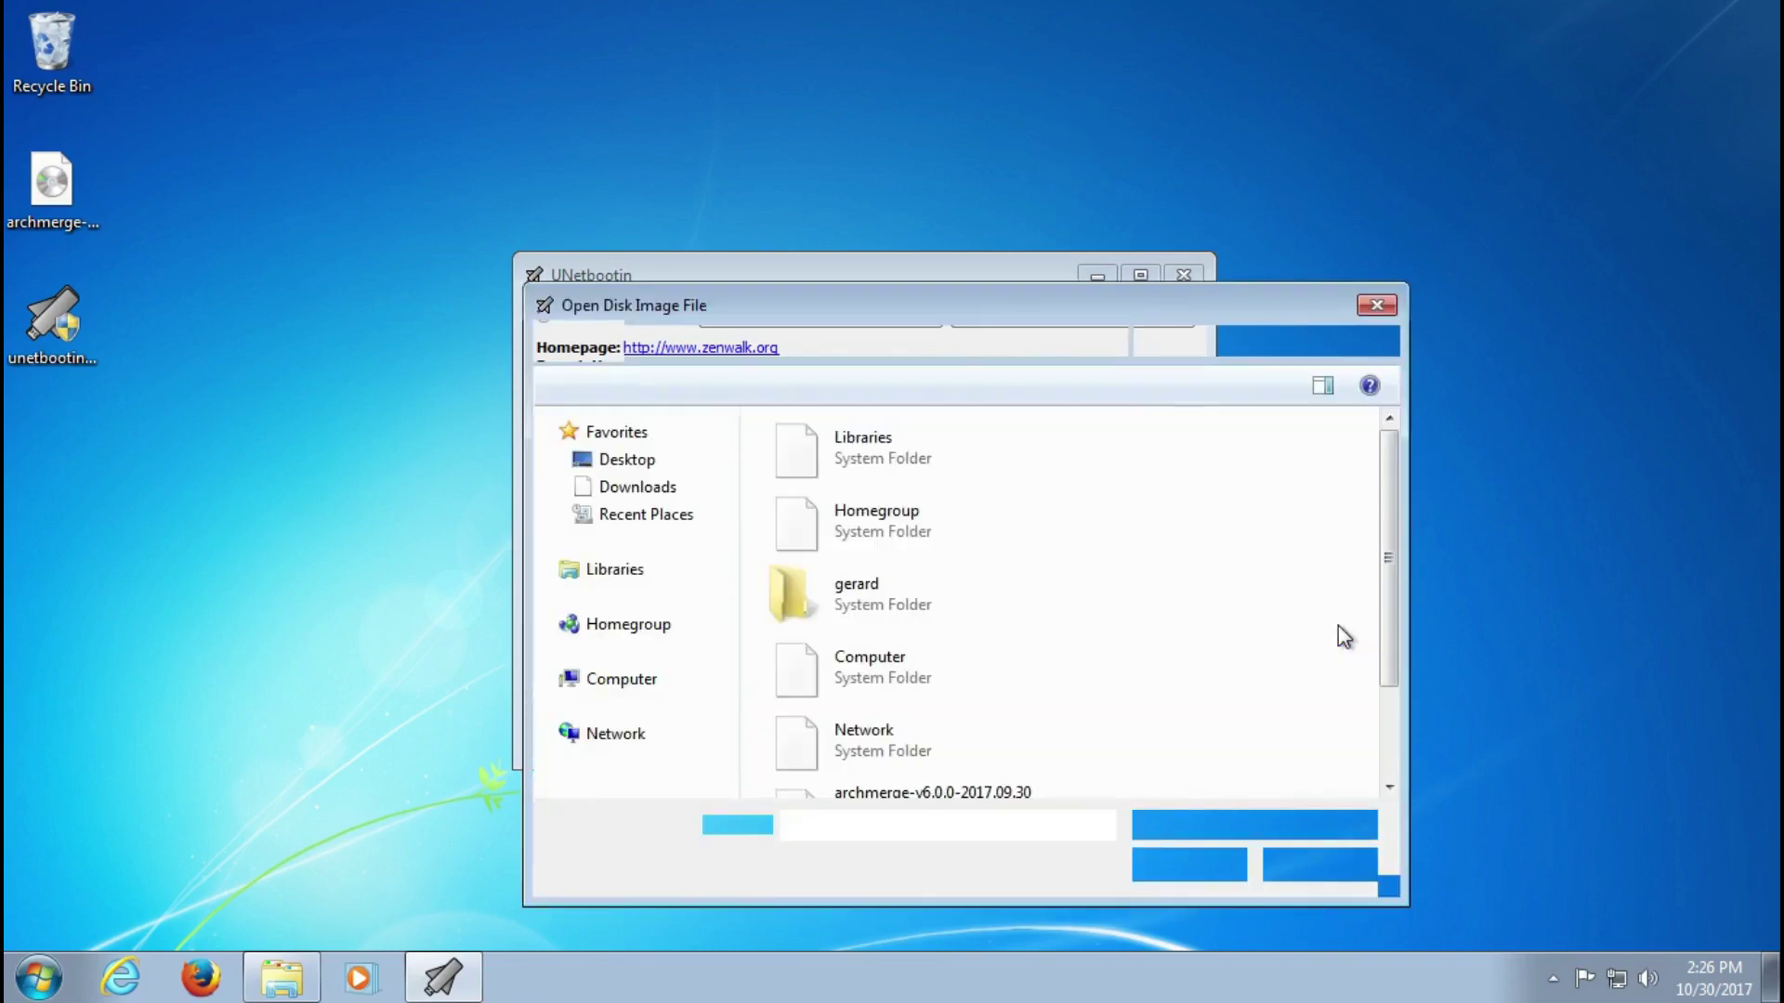
click(600, 459)
drag(1385, 526, 1380, 684)
click(872, 676)
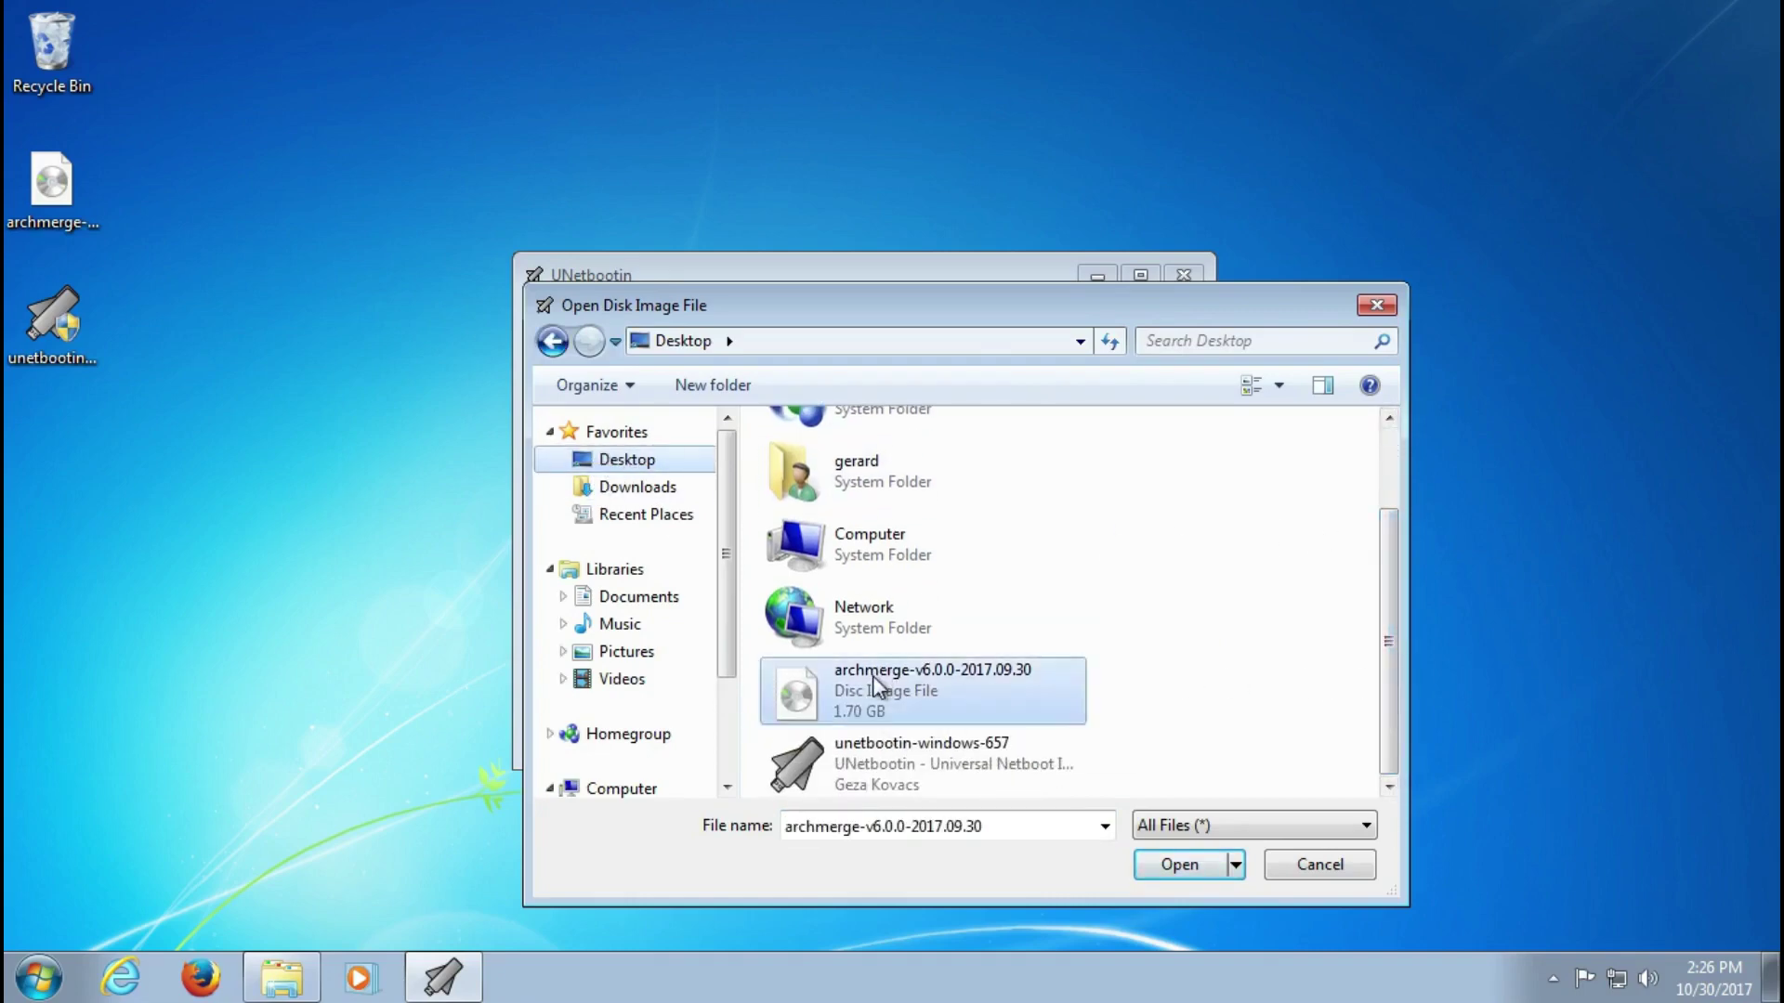
click(1156, 864)
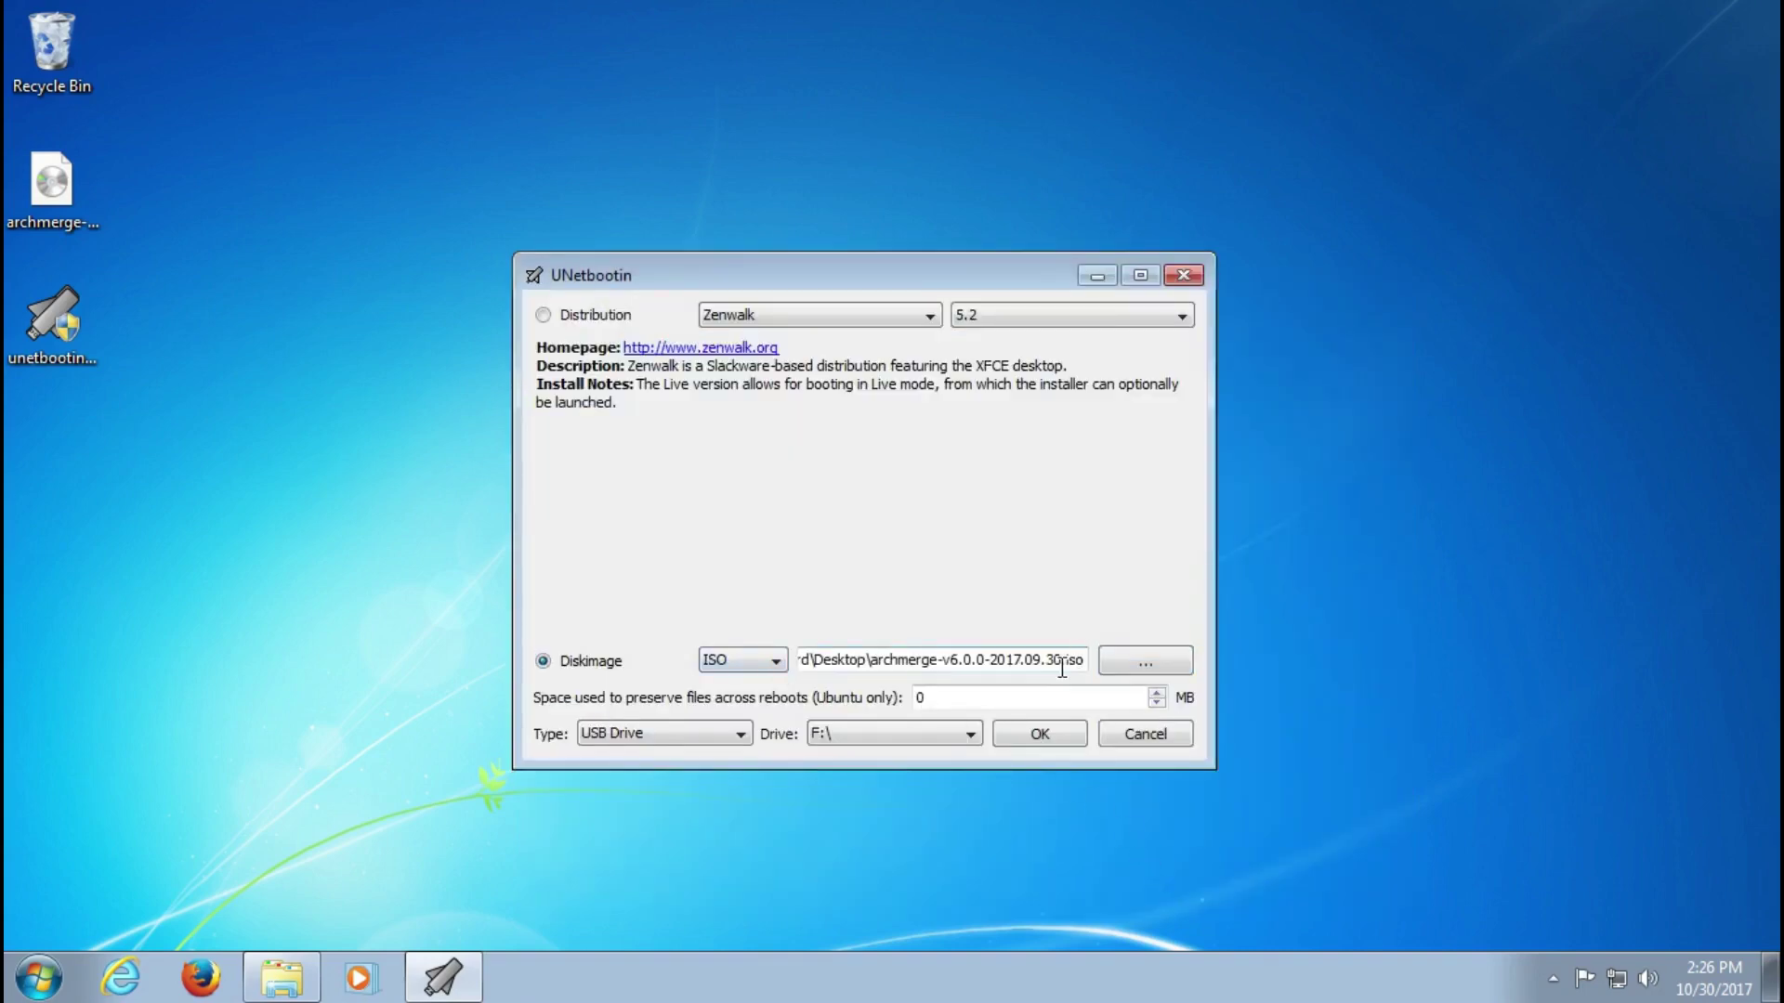
Keep the target as USB Drive on F:\ and bring the Computer window forward.
click(621, 741)
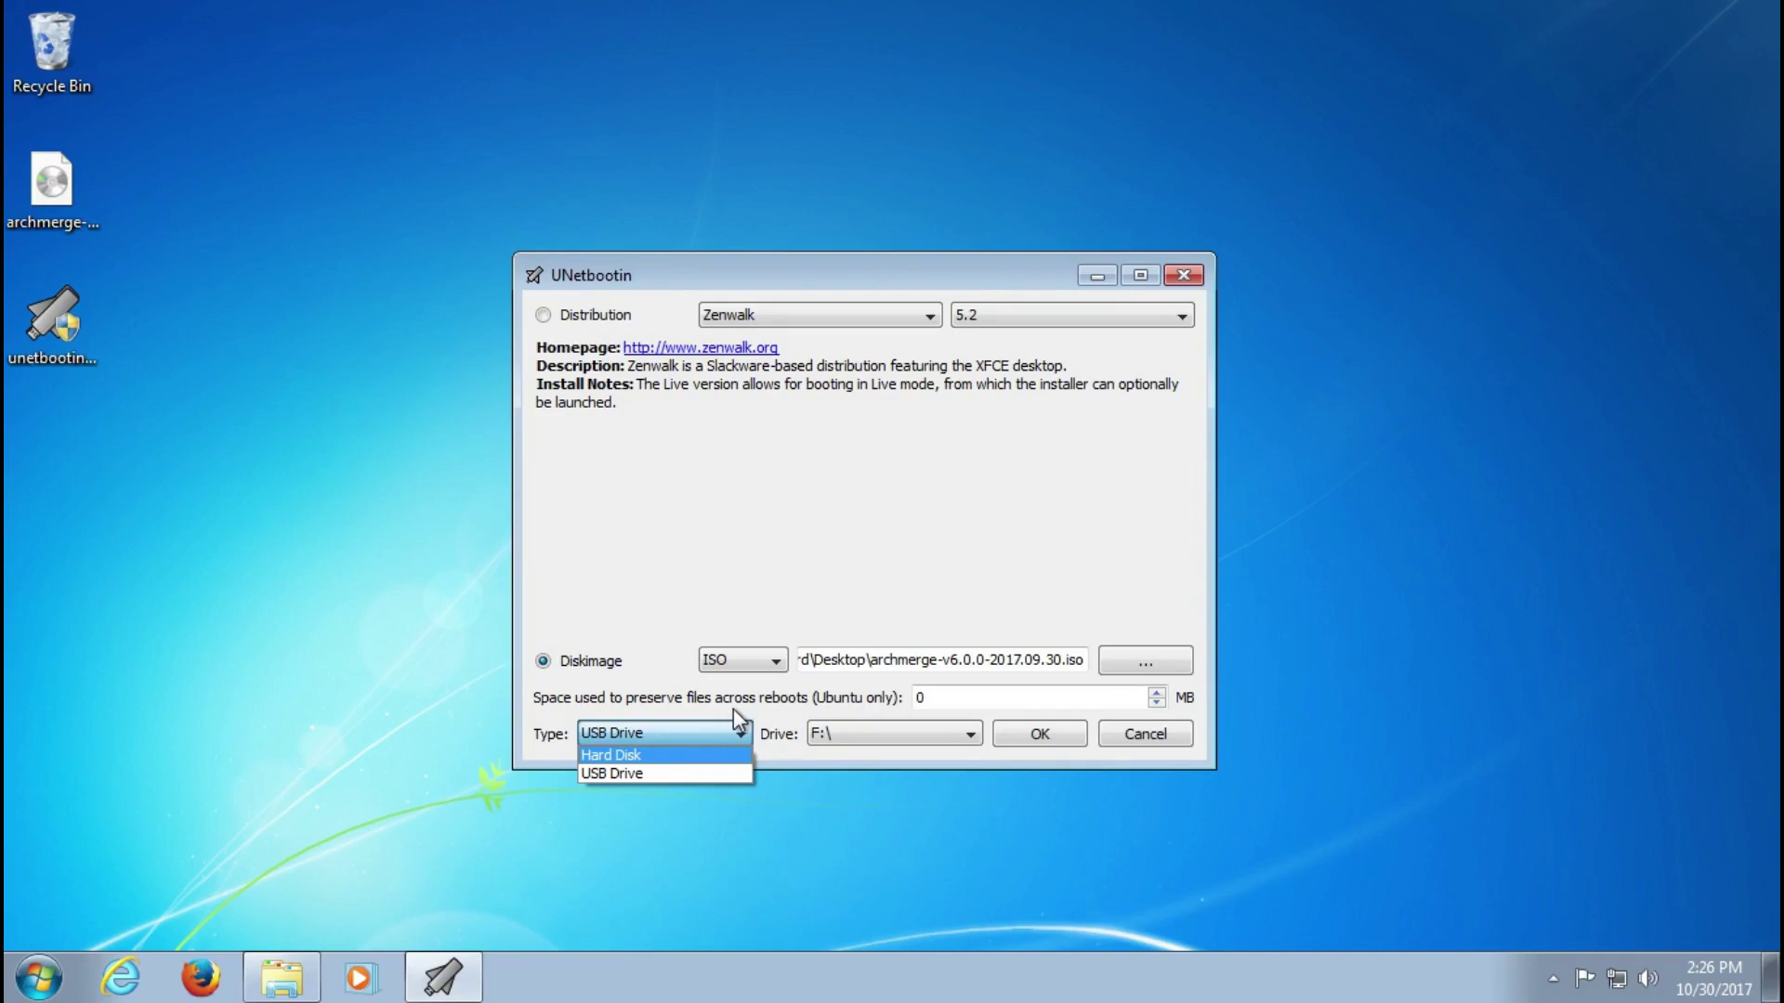
click(774, 736)
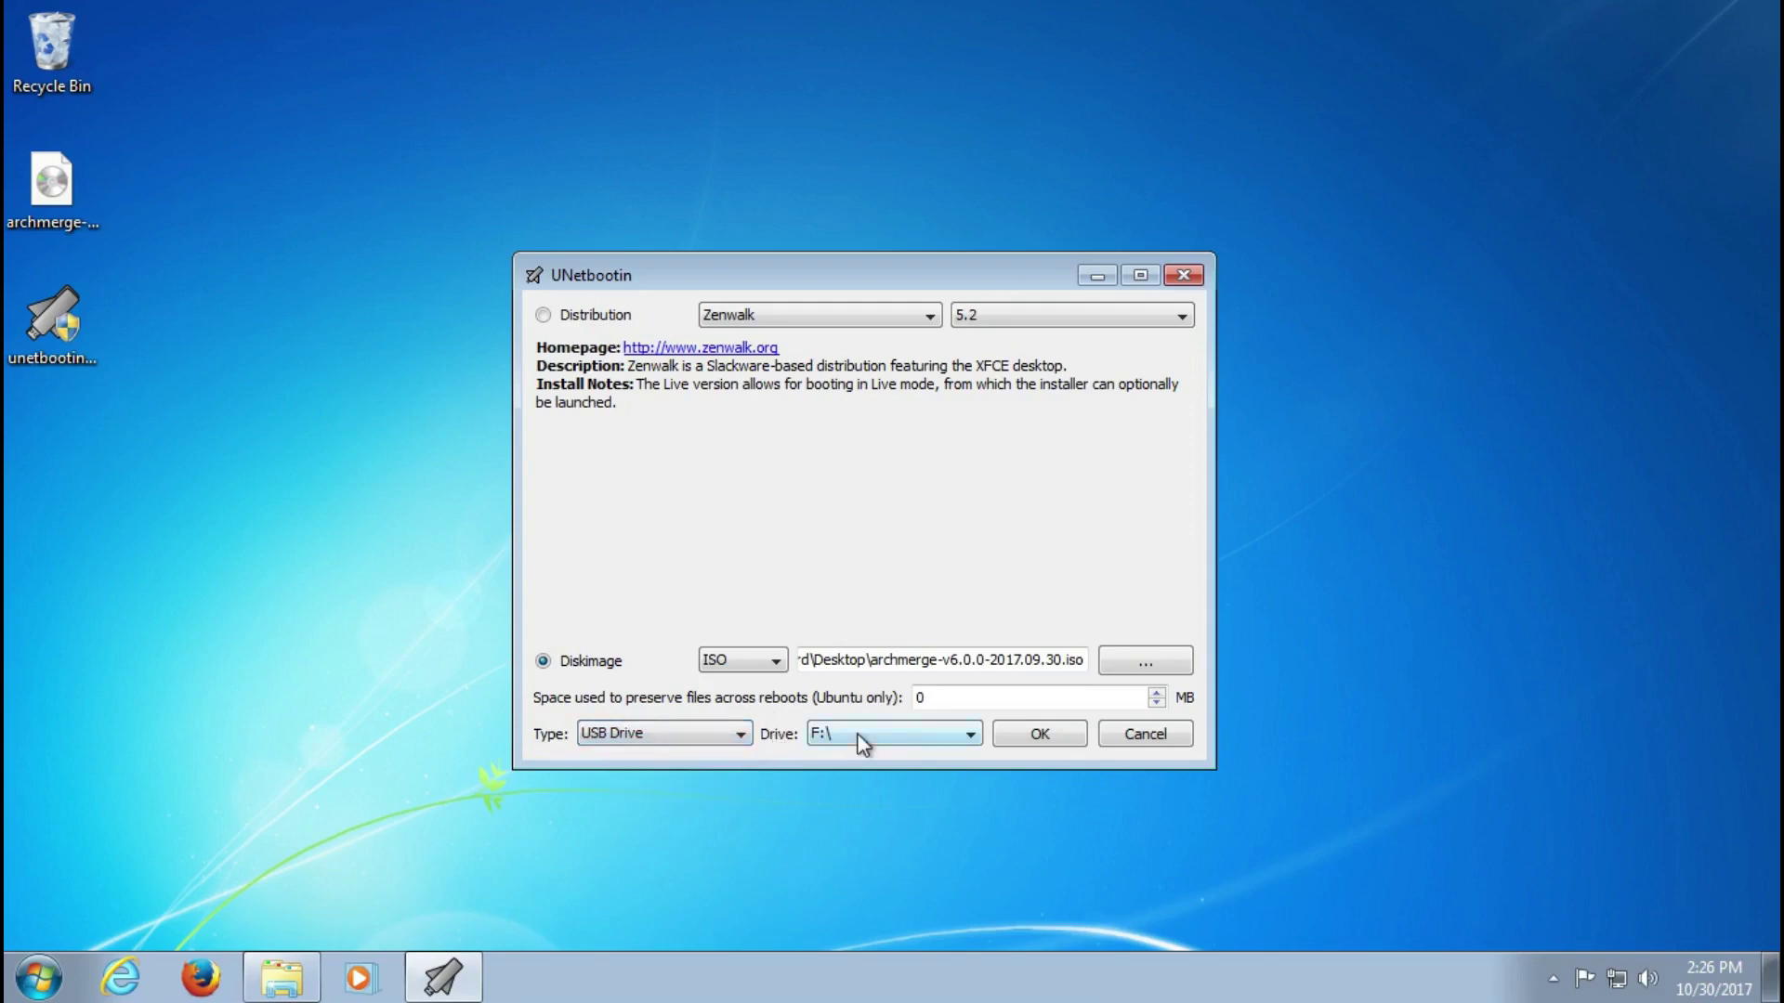
click(857, 733)
click(765, 740)
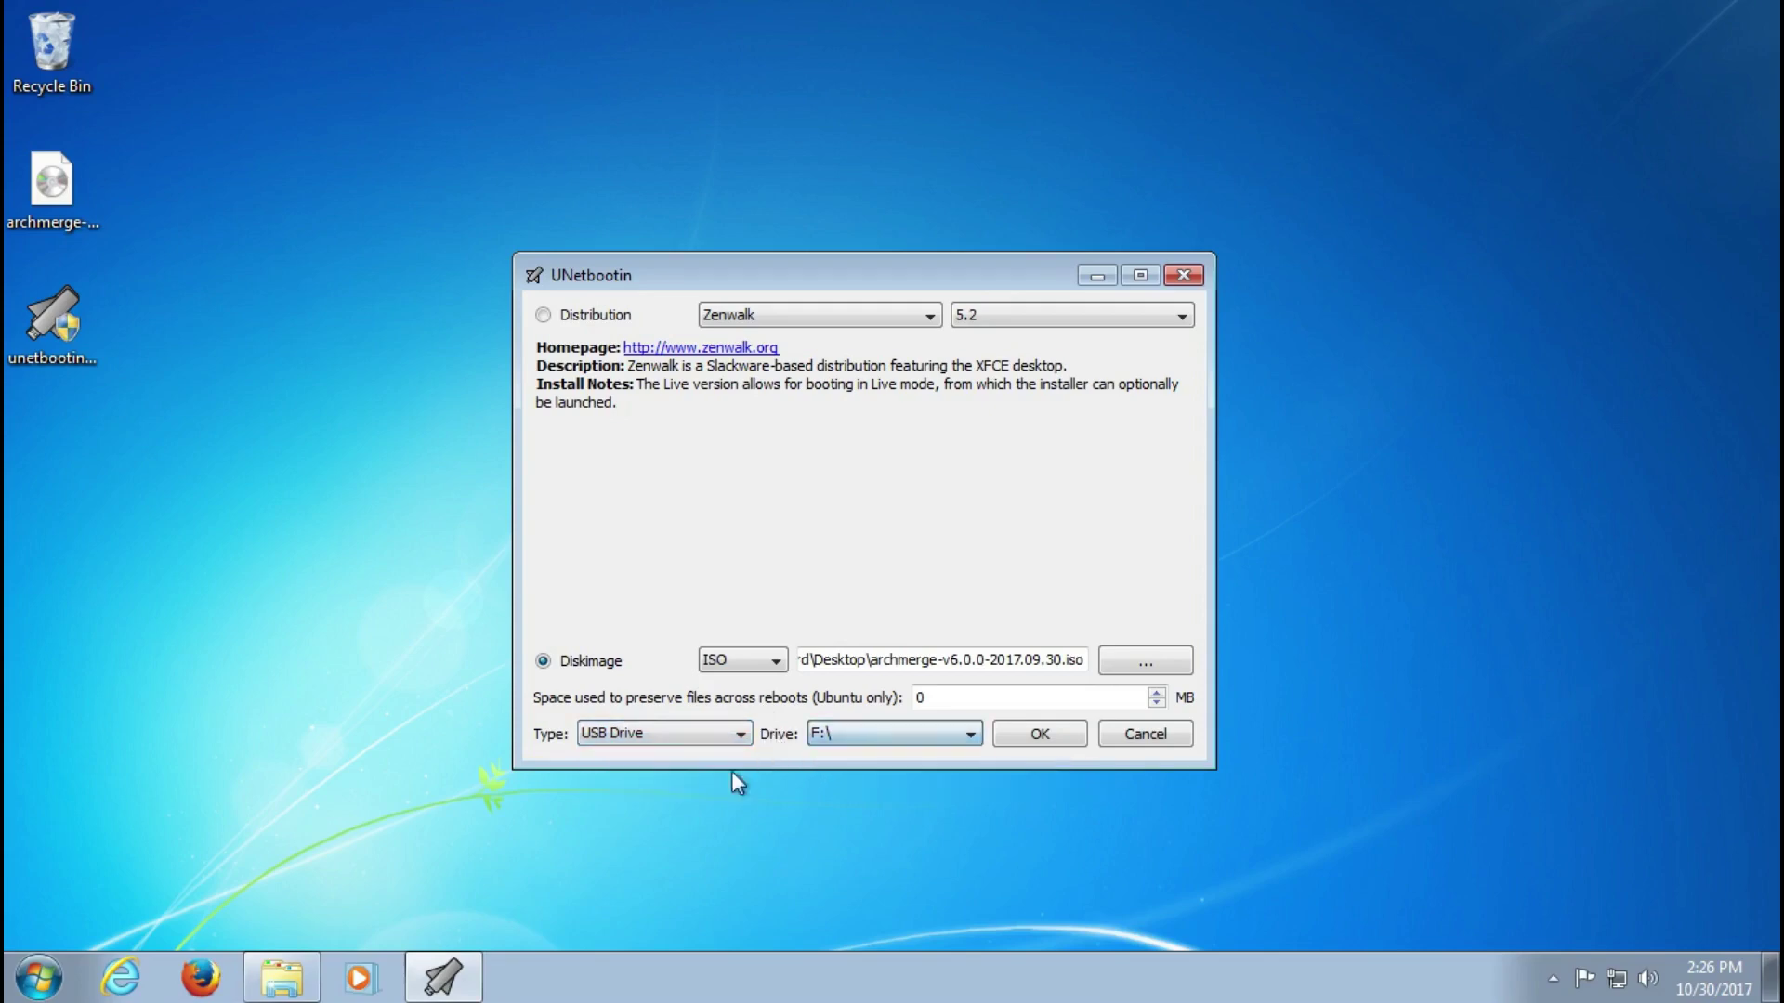
click(290, 996)
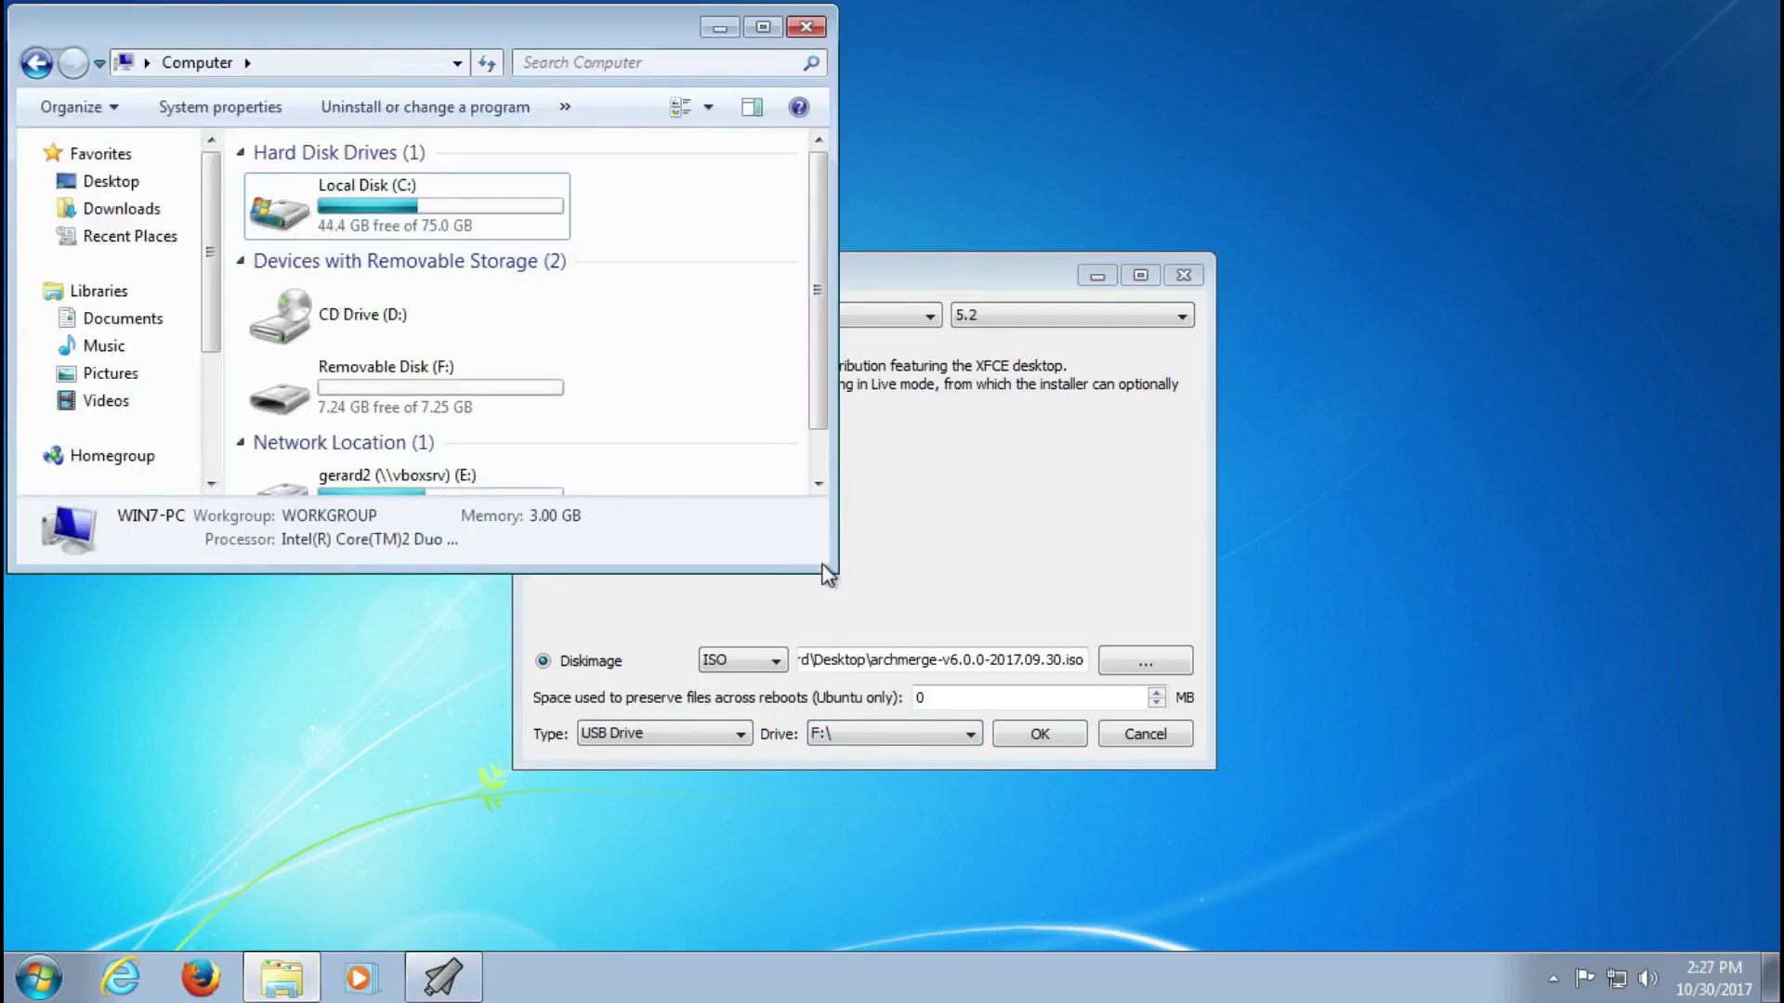
Enlarge the Computer window, confirm Removable Disk (F:) is 7.25 GB with 7.24 GB free, then minimize it.
drag(836, 570, 1068, 624)
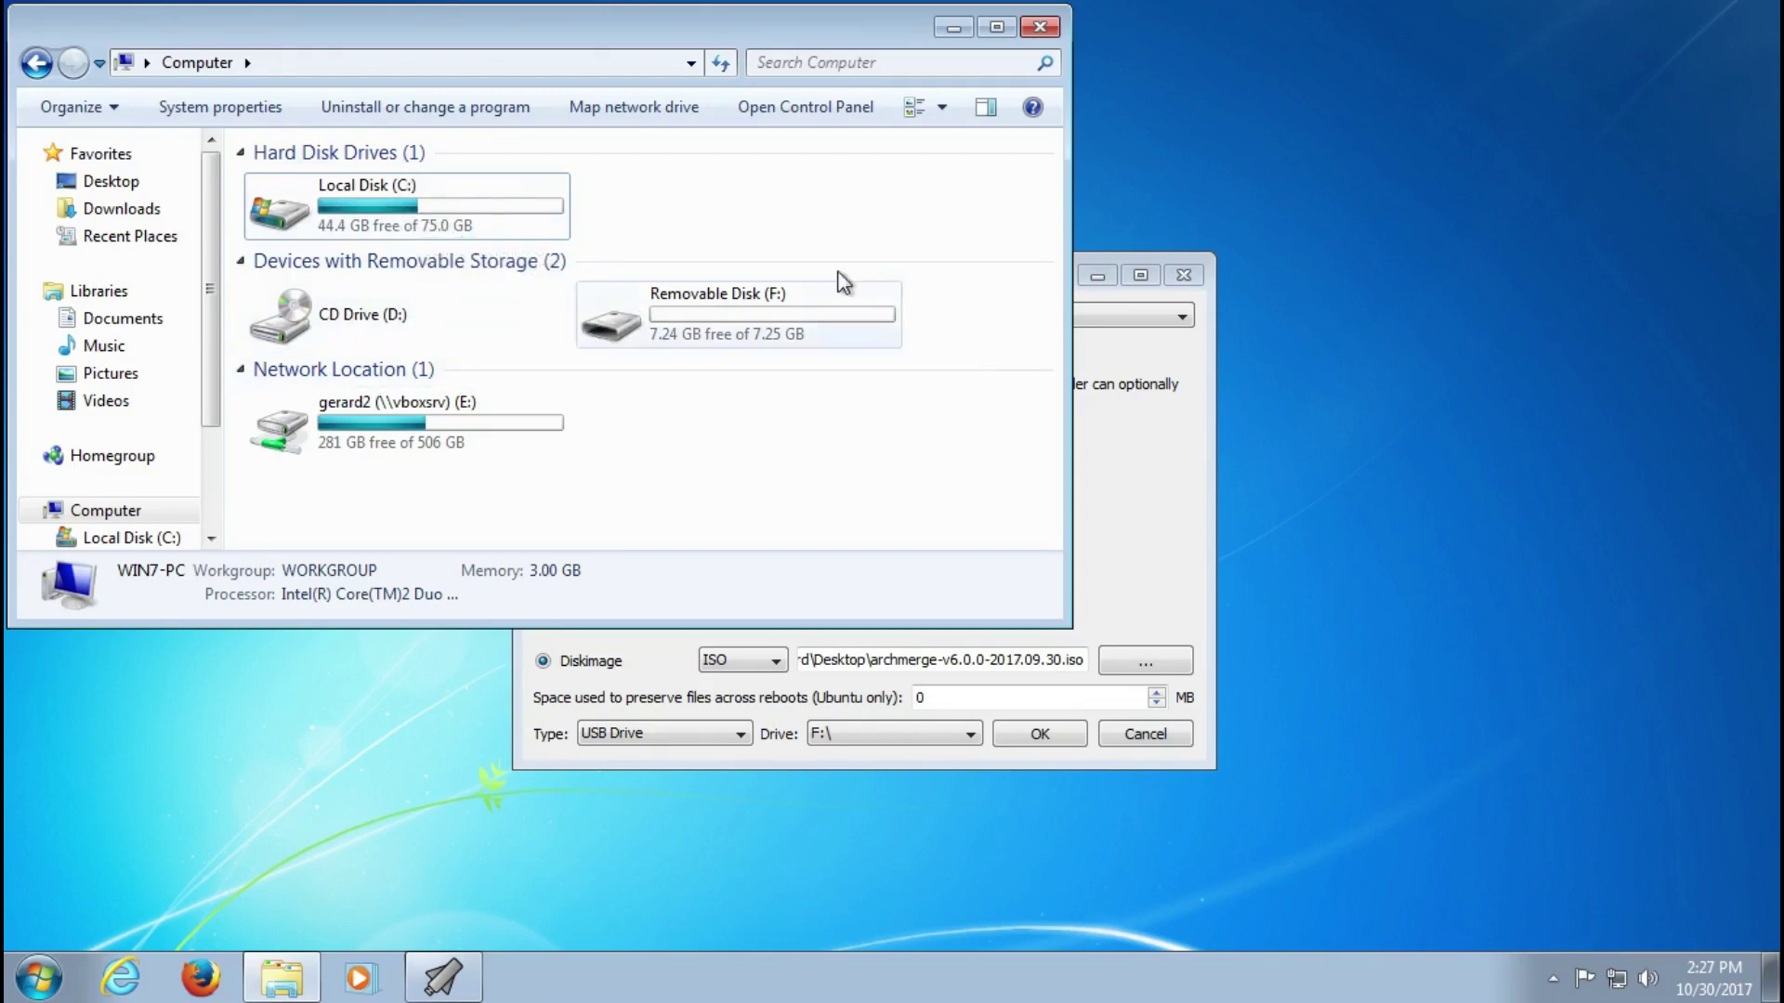
click(727, 337)
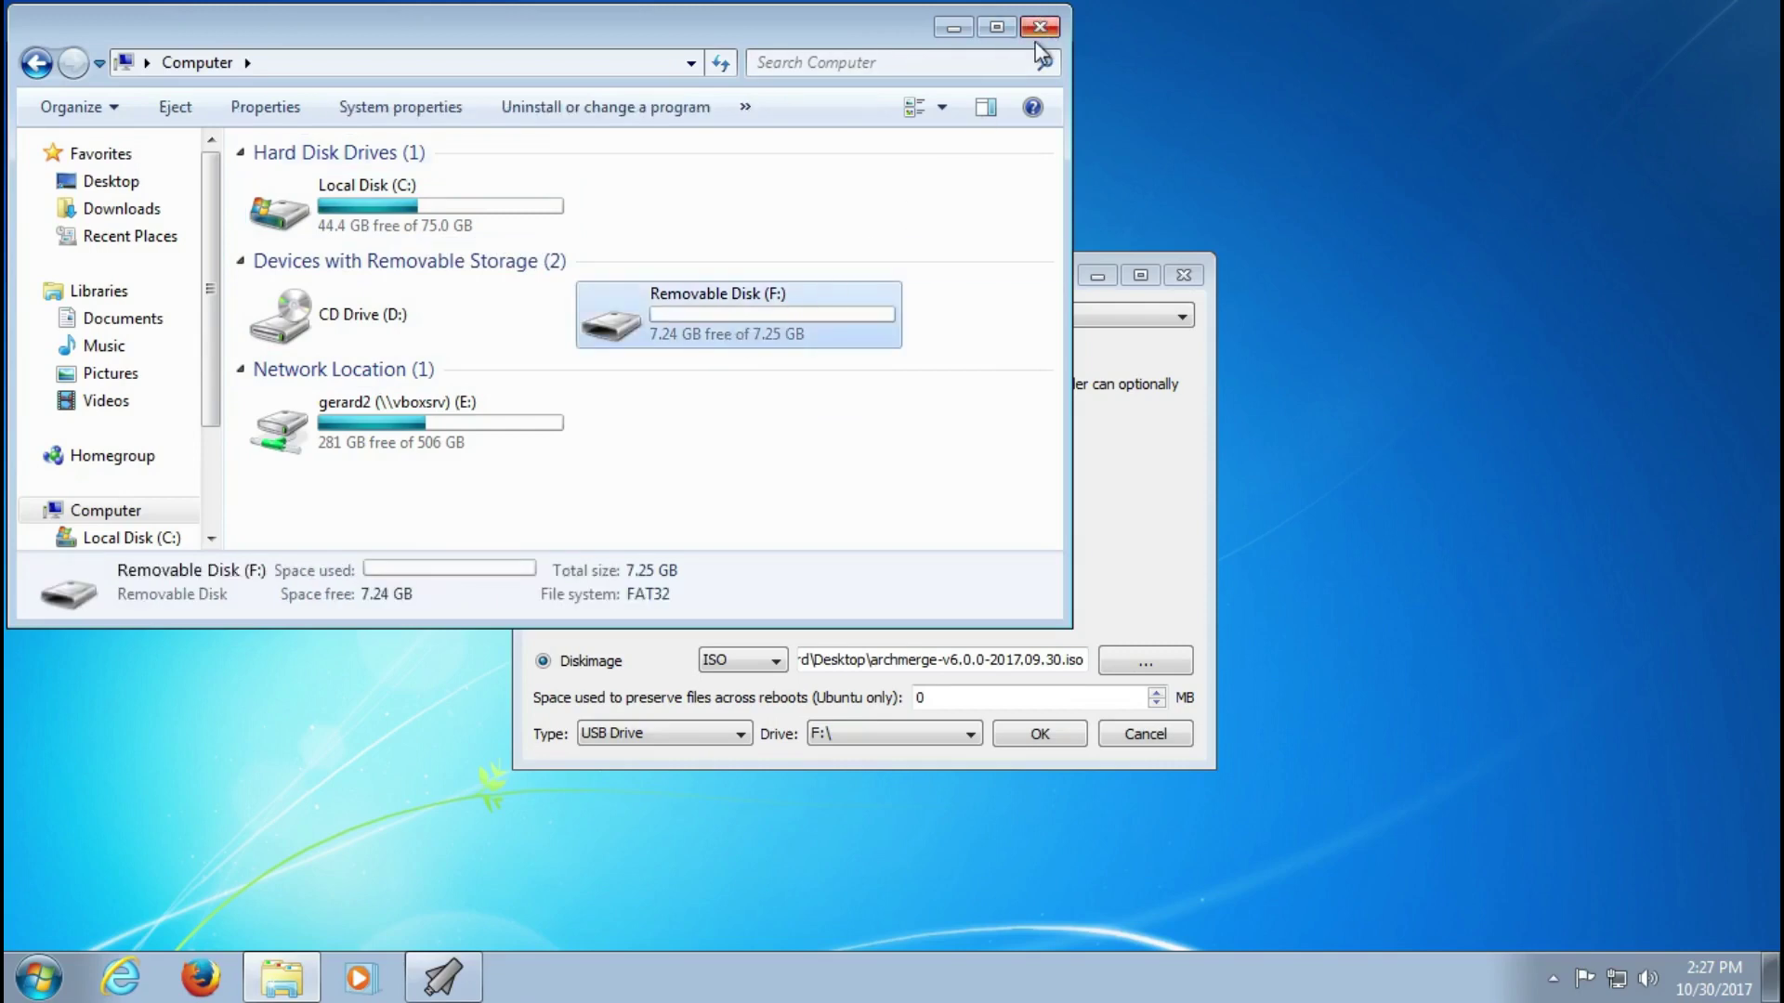
click(966, 32)
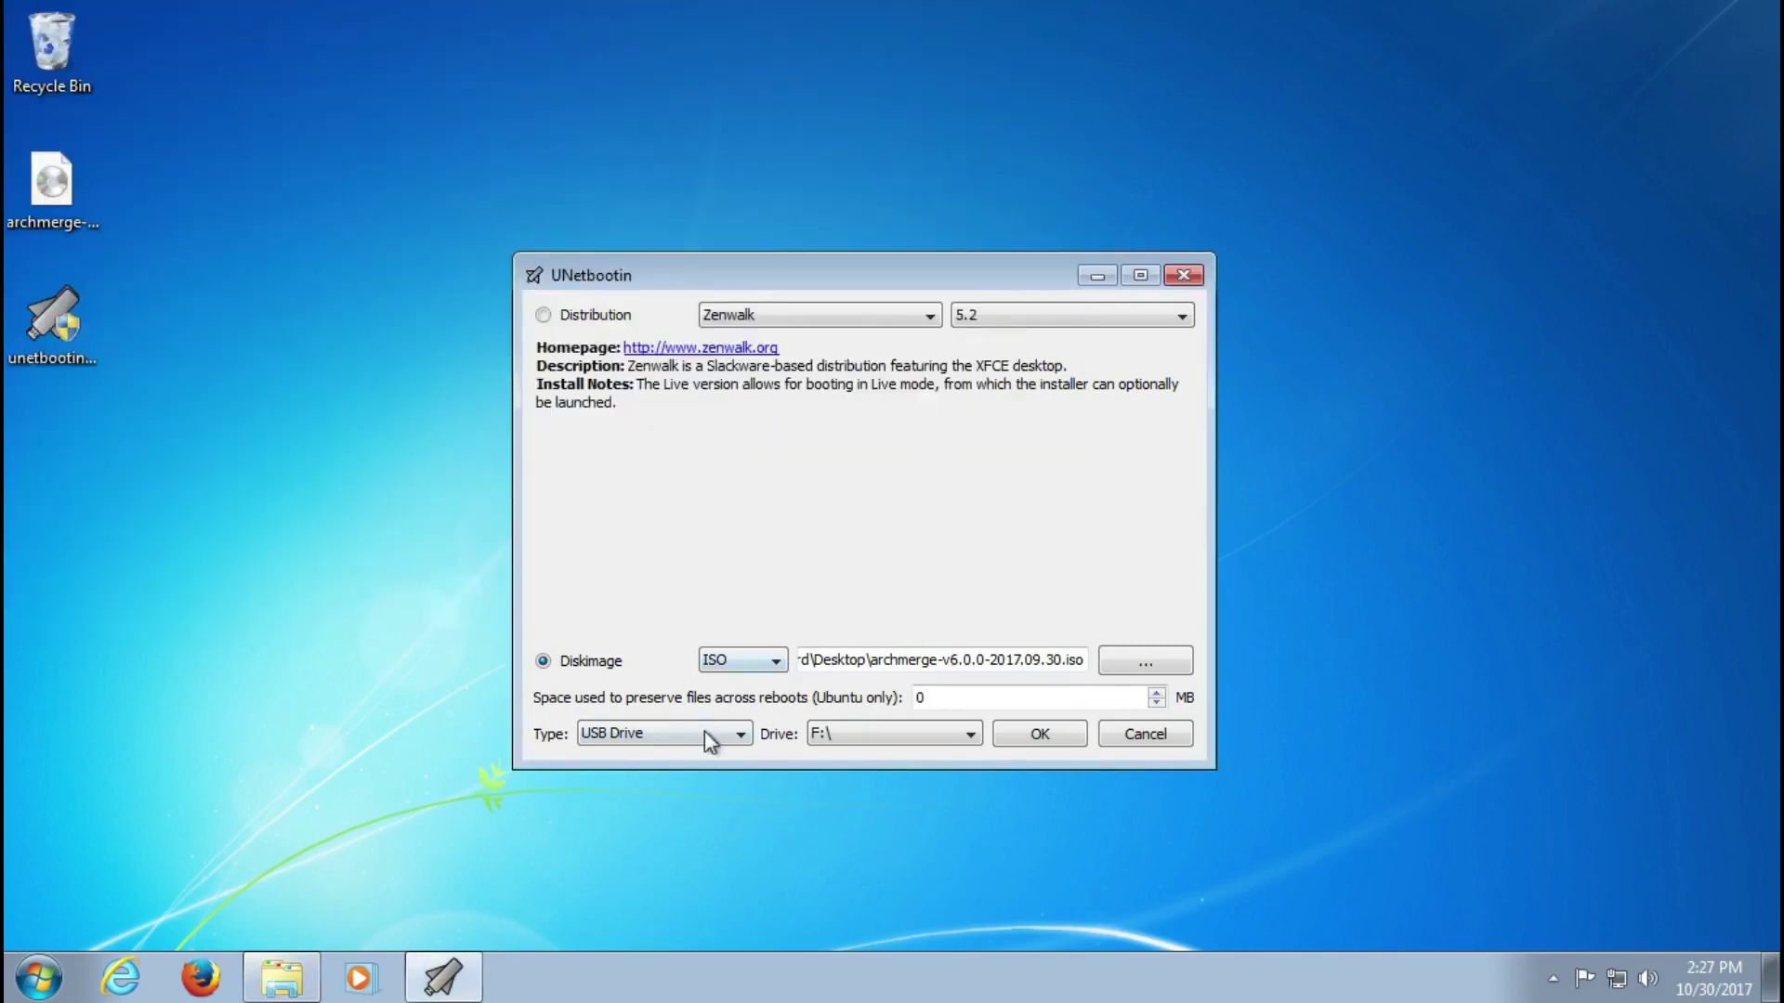
Reconfirm drive F:\ and start writing the archmerge image to the USB stick.
click(871, 733)
click(799, 750)
click(1037, 735)
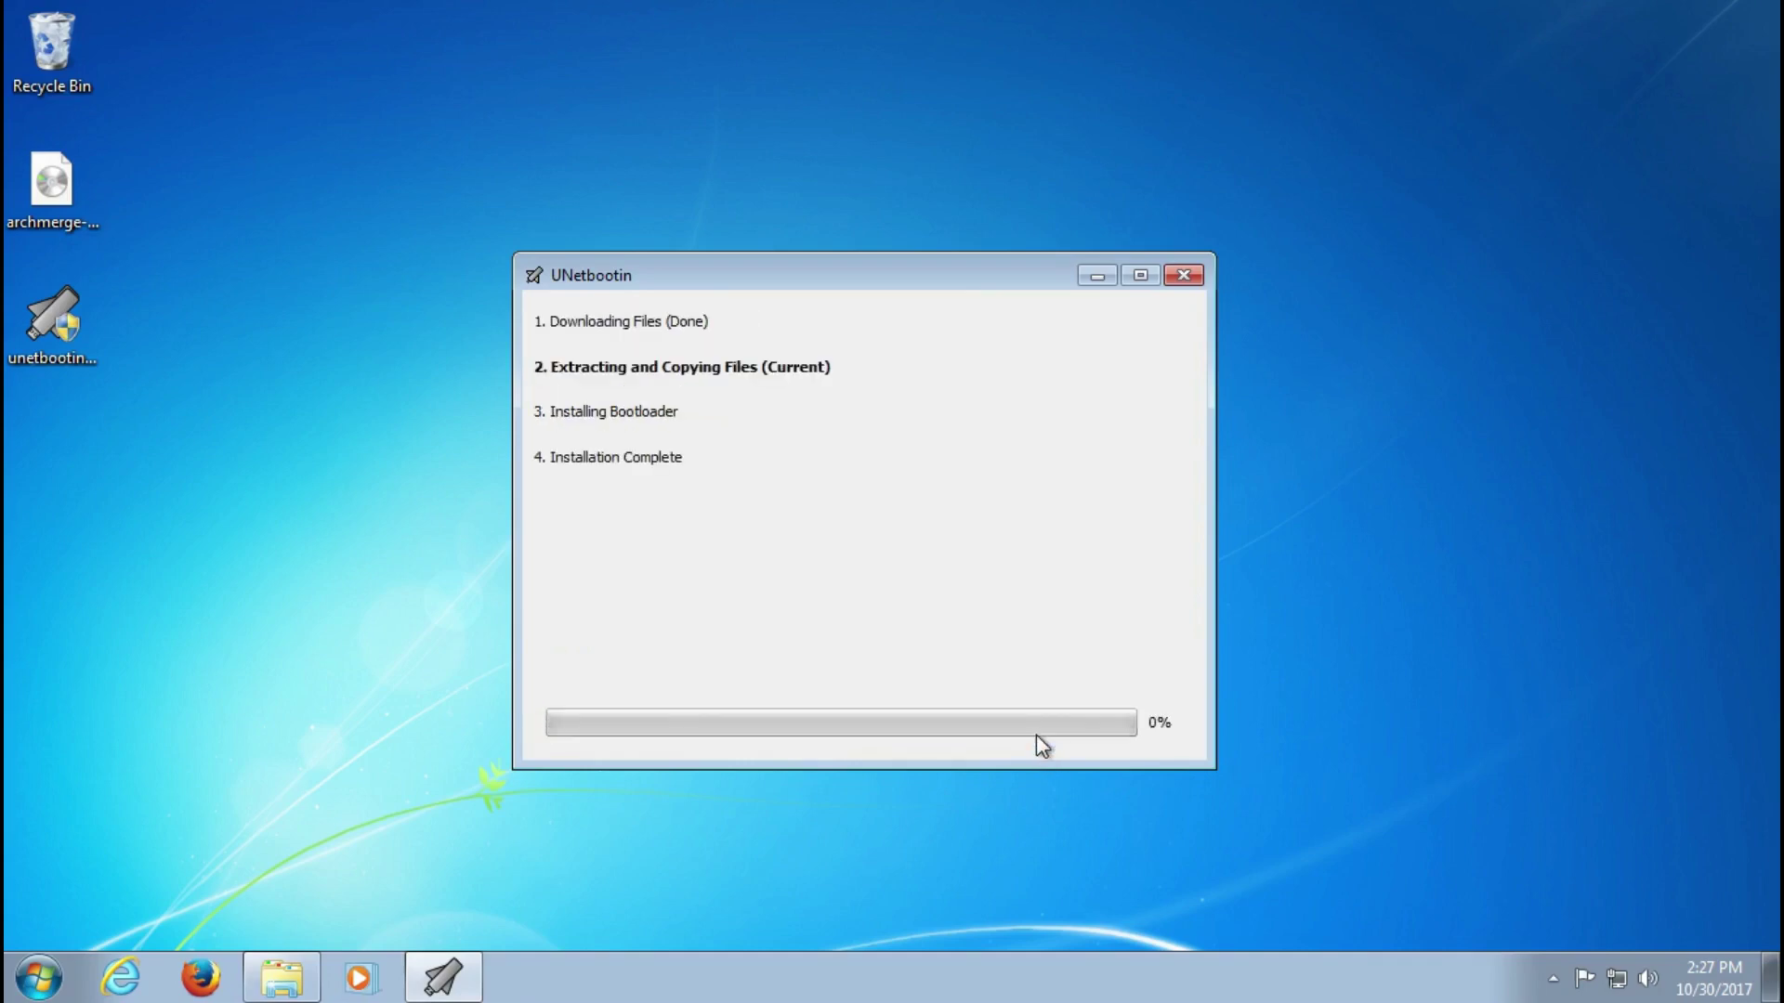